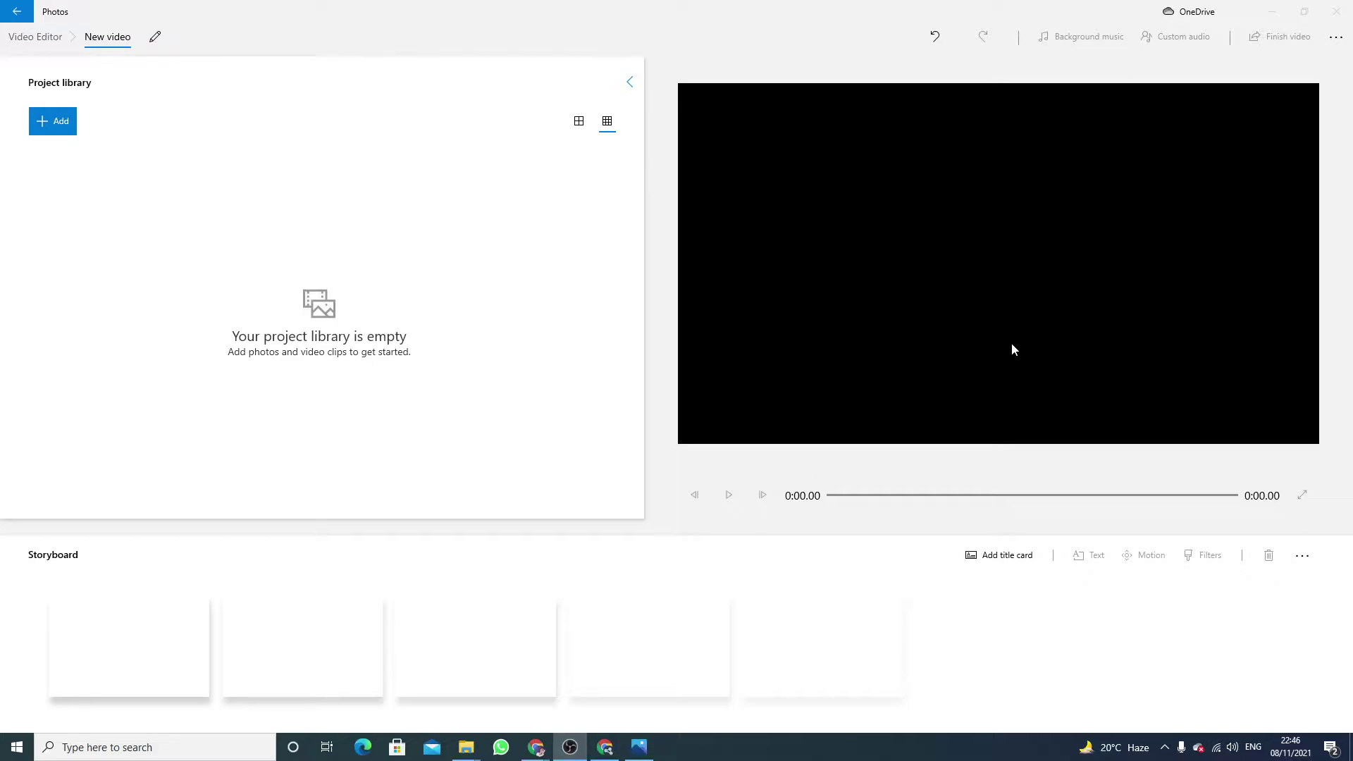
- Import pexels-shvets-production-8928705.mp4 from Downloads into the project library
left_click(60, 121)
left_click(108, 150)
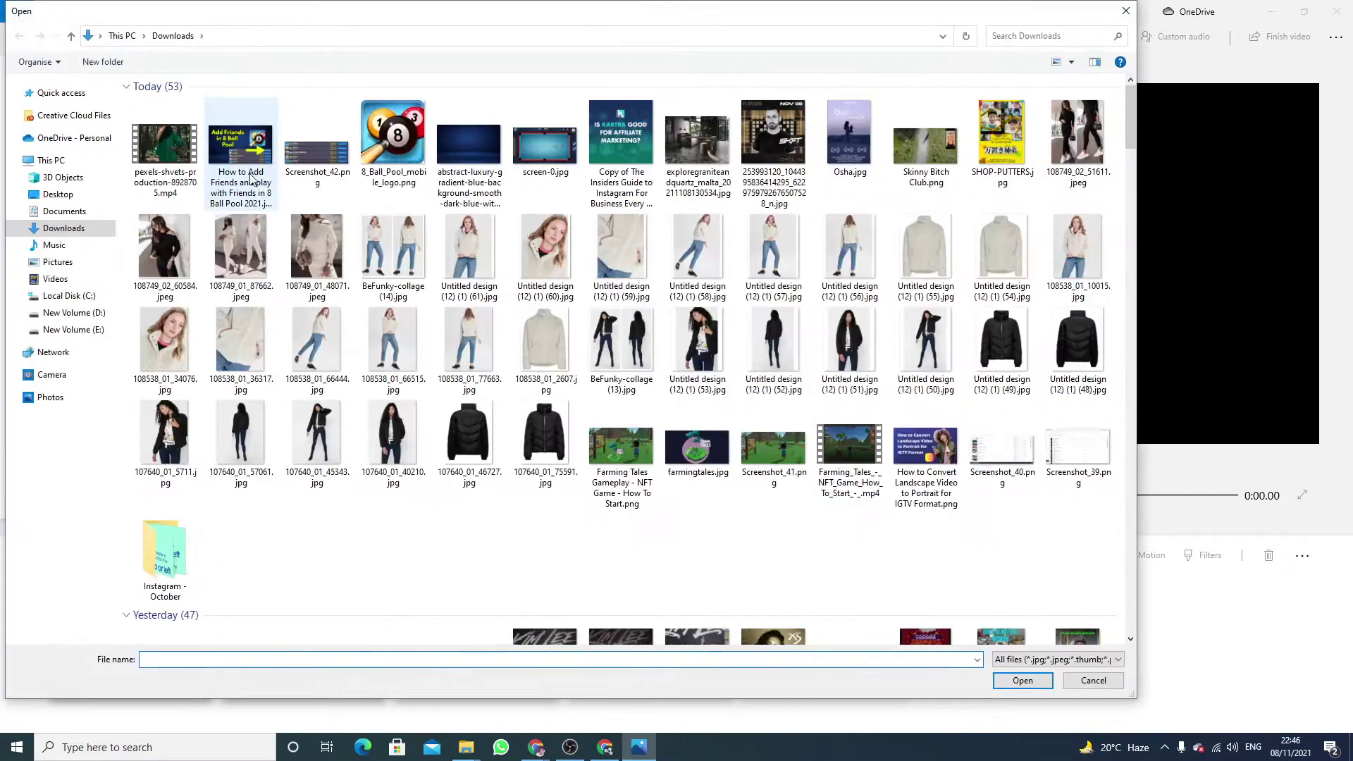
left_click(165, 144)
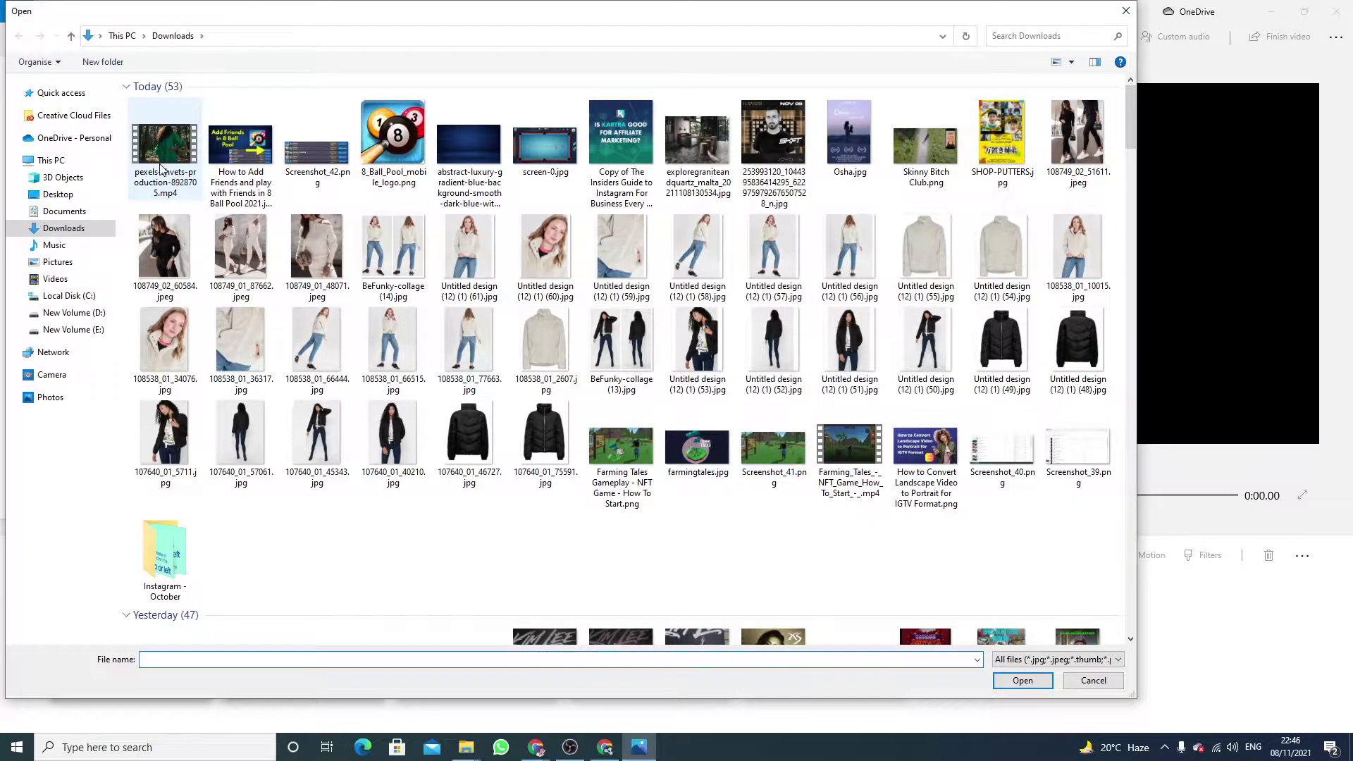
left_click(1047, 680)
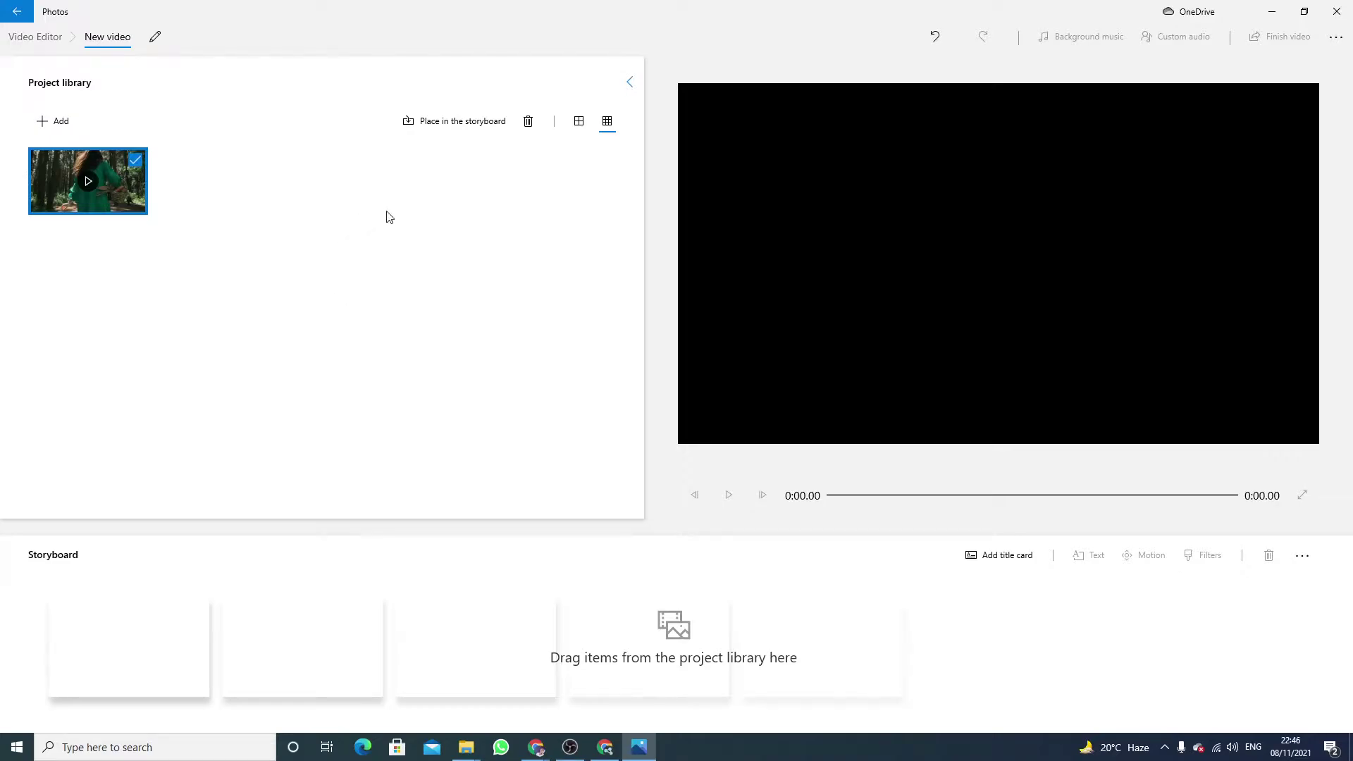
- Place the 10.4-second forest clip on the storyboard and preview it
left_click_drag(116, 180, 161, 654)
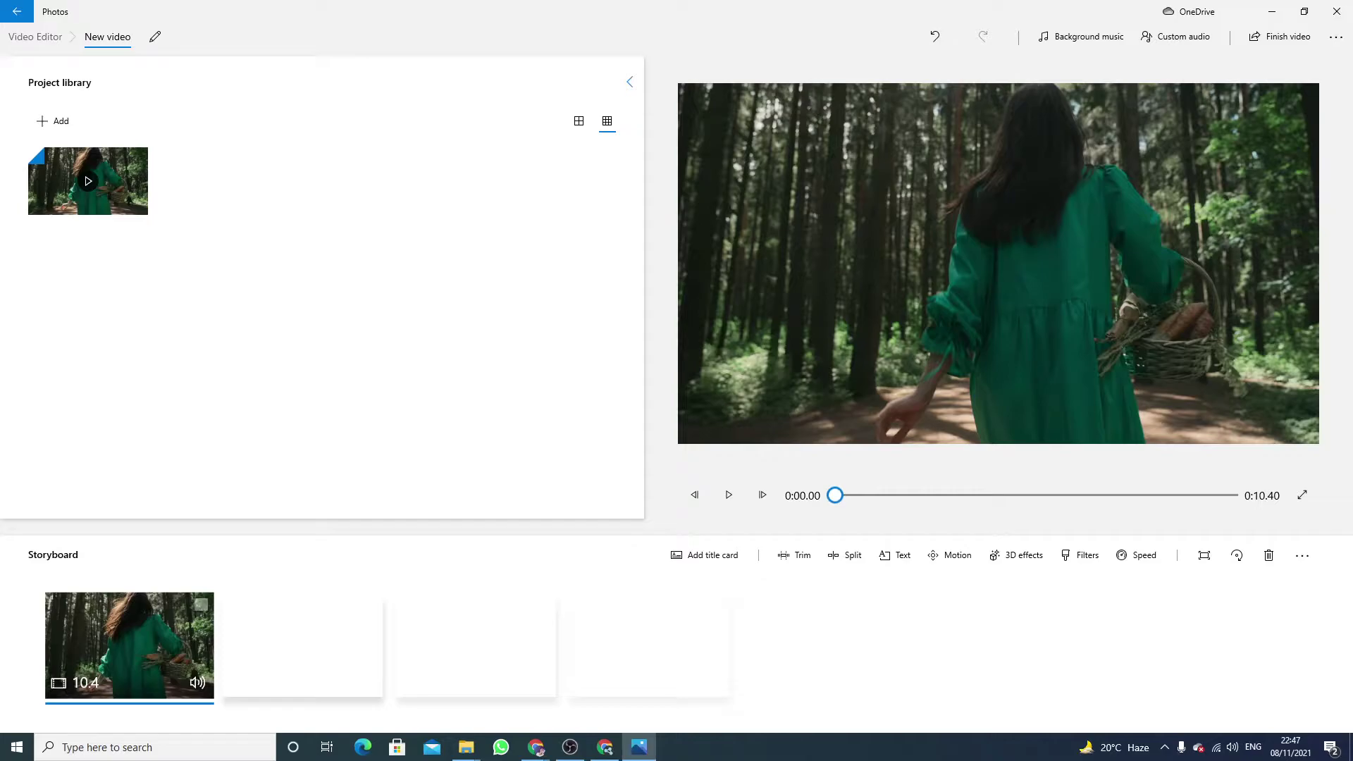
left_click(535, 747)
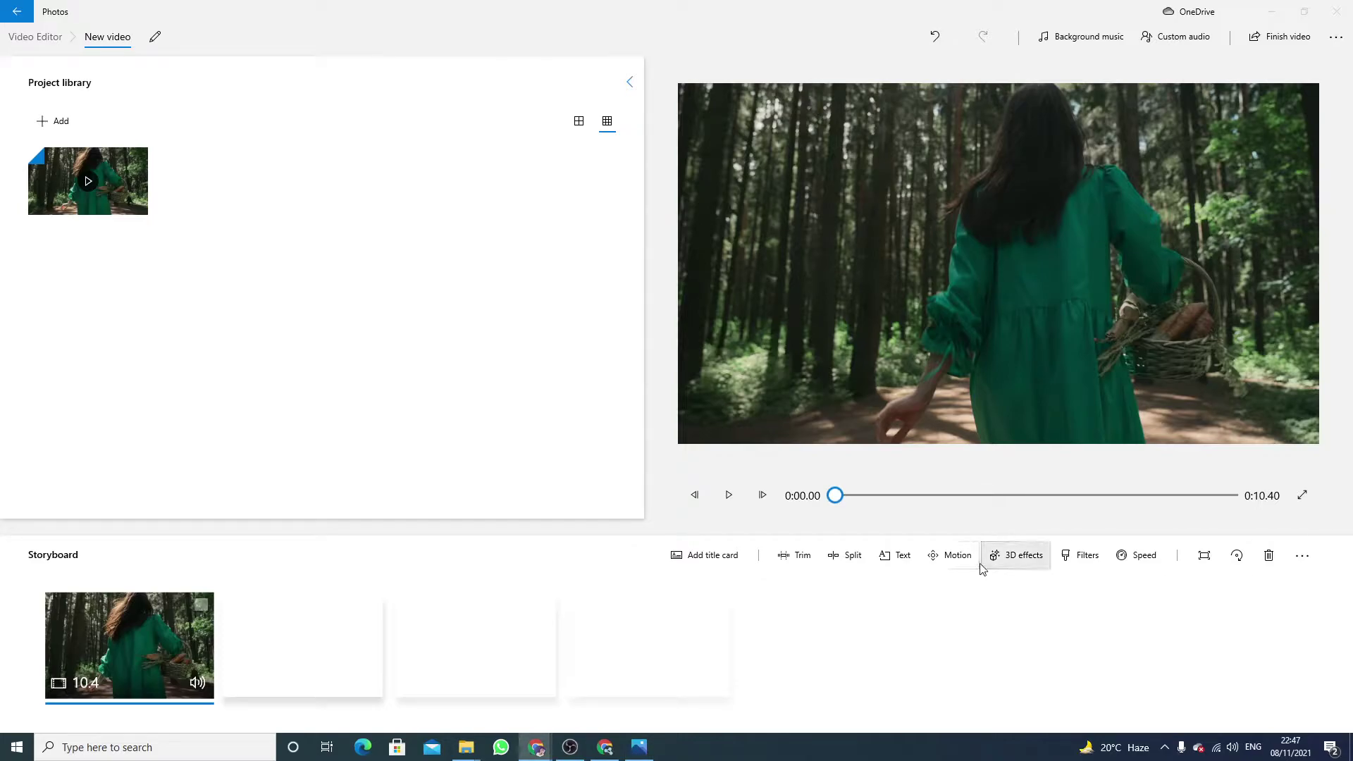
- Add the caption 'The benefits and opportunities of running are available to anyone.' to the clip
left_click(896, 555)
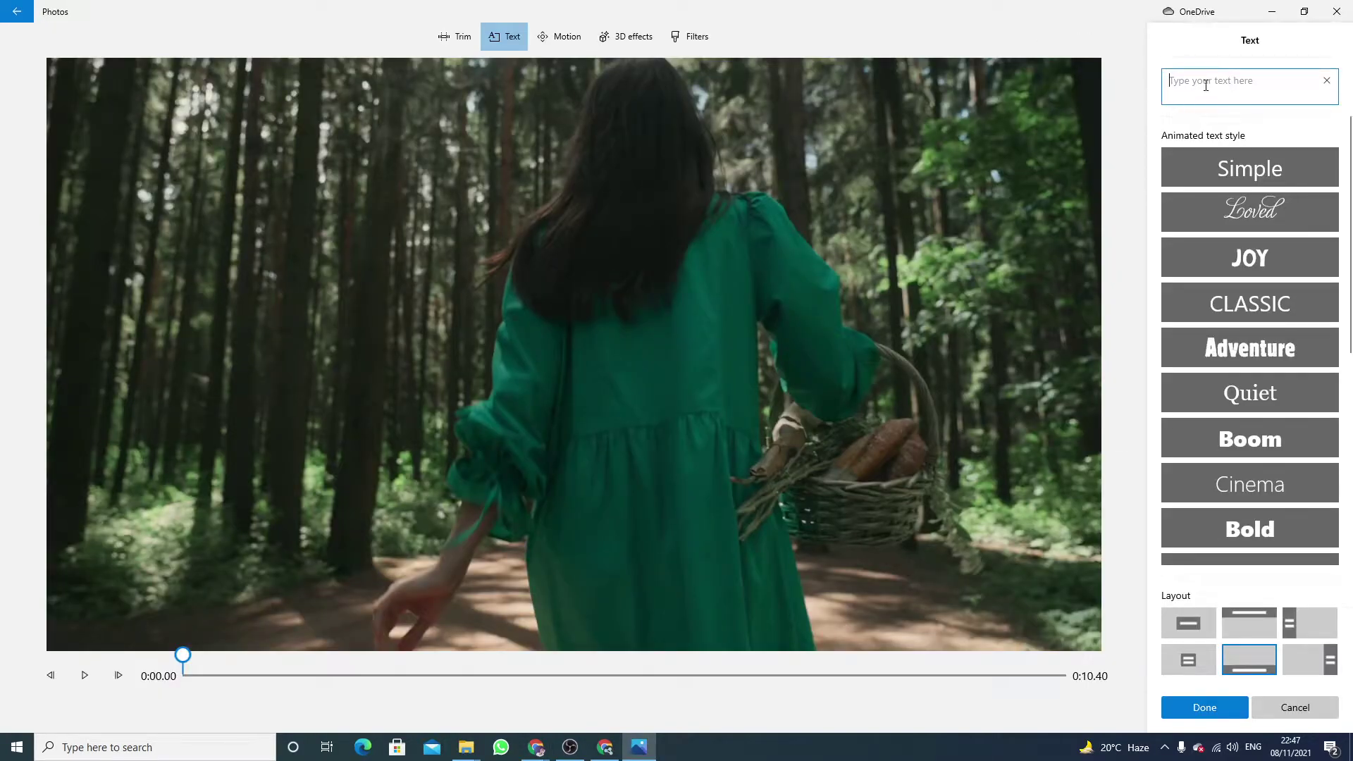
type("The benefits and opportunities of running are available to anyone.")
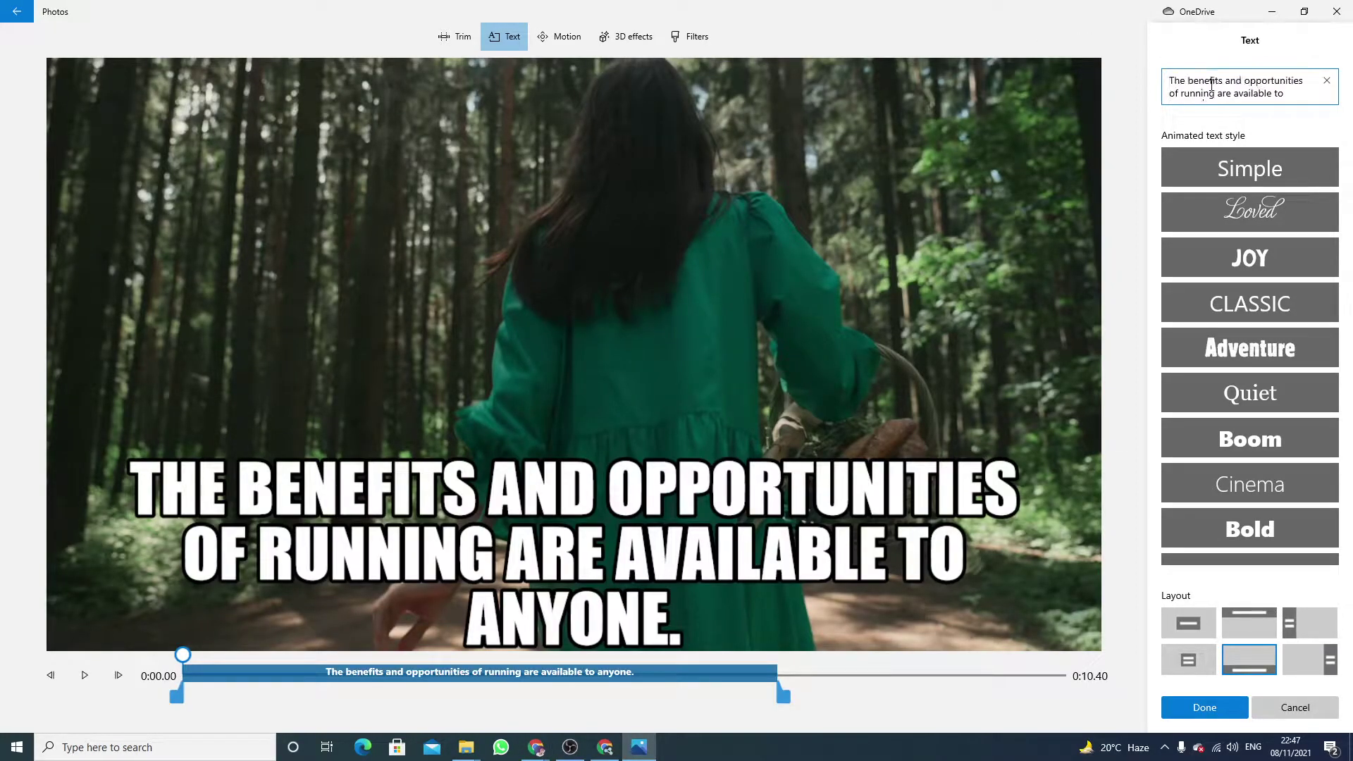
scroll(1211, 85, "up", 1)
scroll(1210, 85, "down", 1)
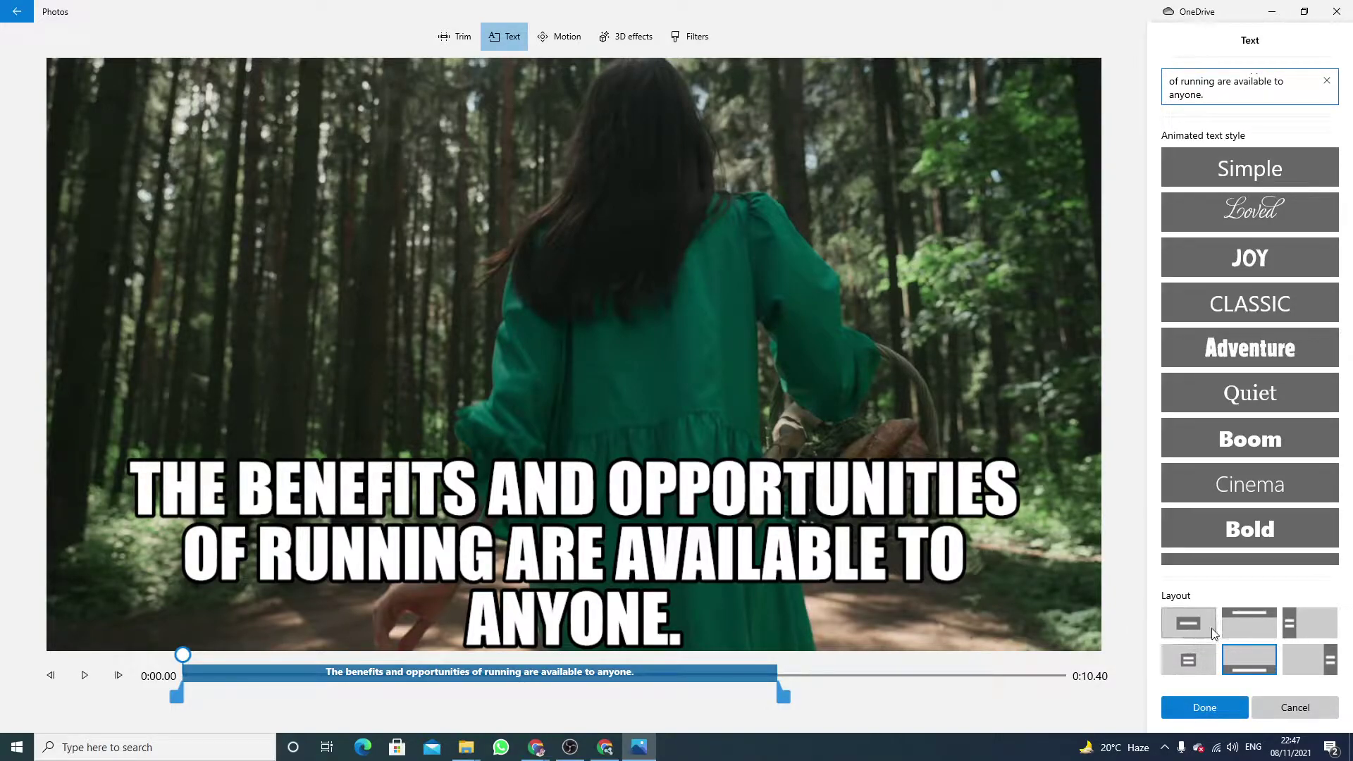
scroll(1242, 381, "down", 2)
- Give the caption the yellow Cartoon style and shorten its on-screen duration
left_click(1249, 440)
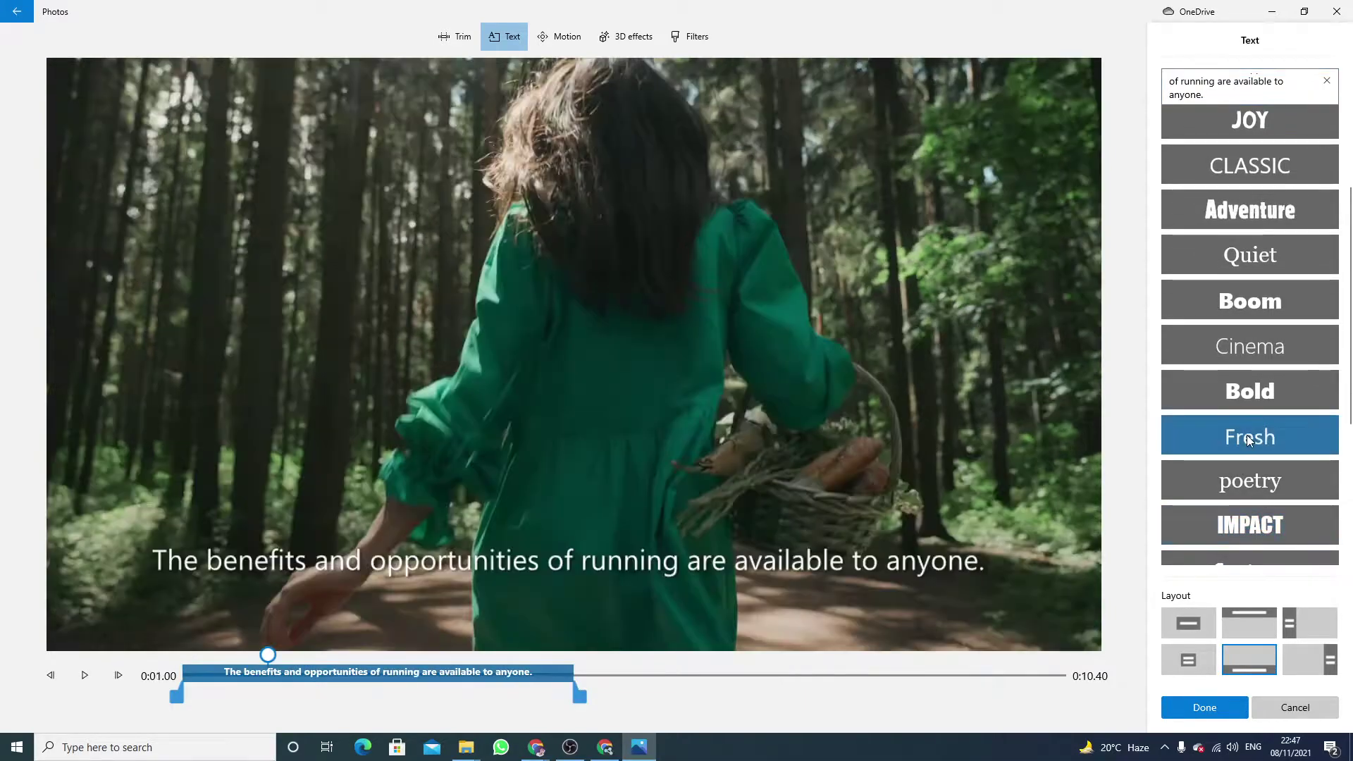
left_click(1248, 469)
left_click(1256, 514)
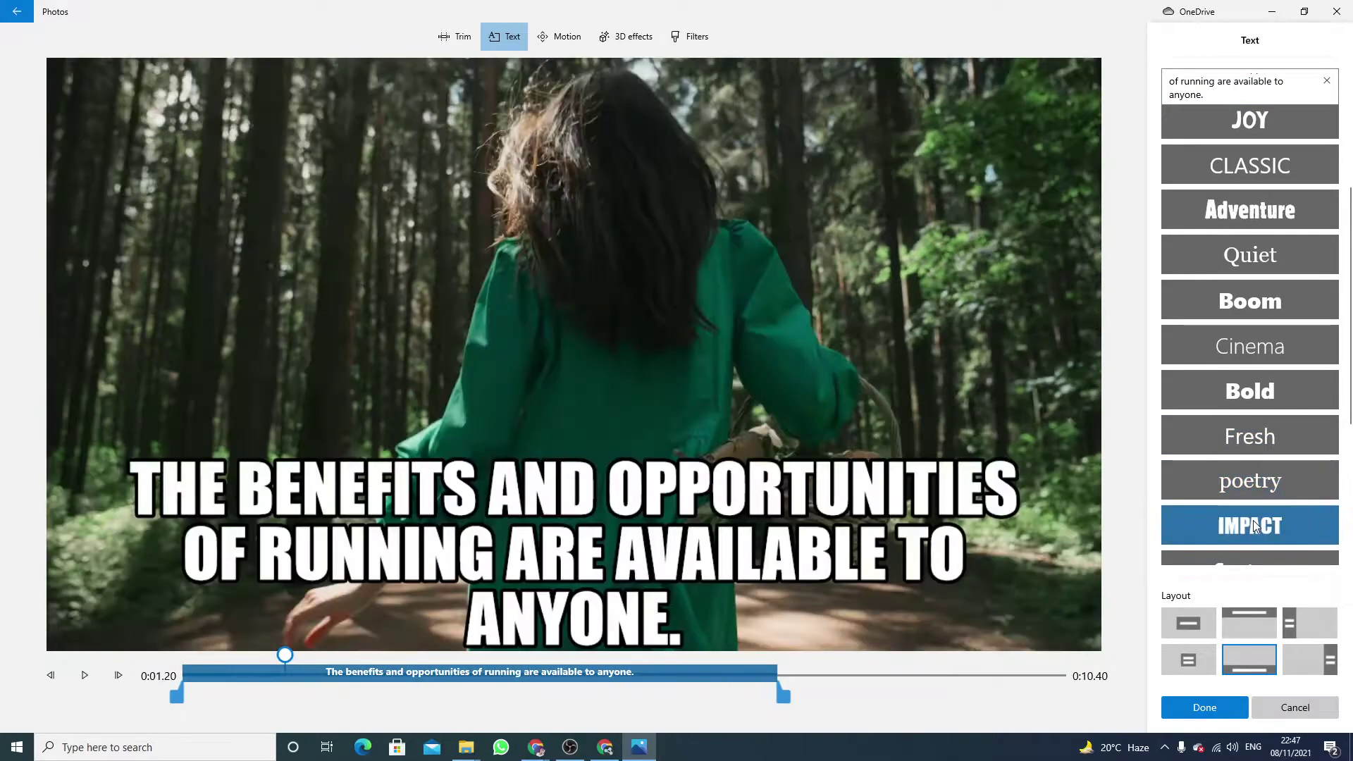
scroll(1247, 511, "down", 1)
left_click(1241, 517)
left_click(1247, 546)
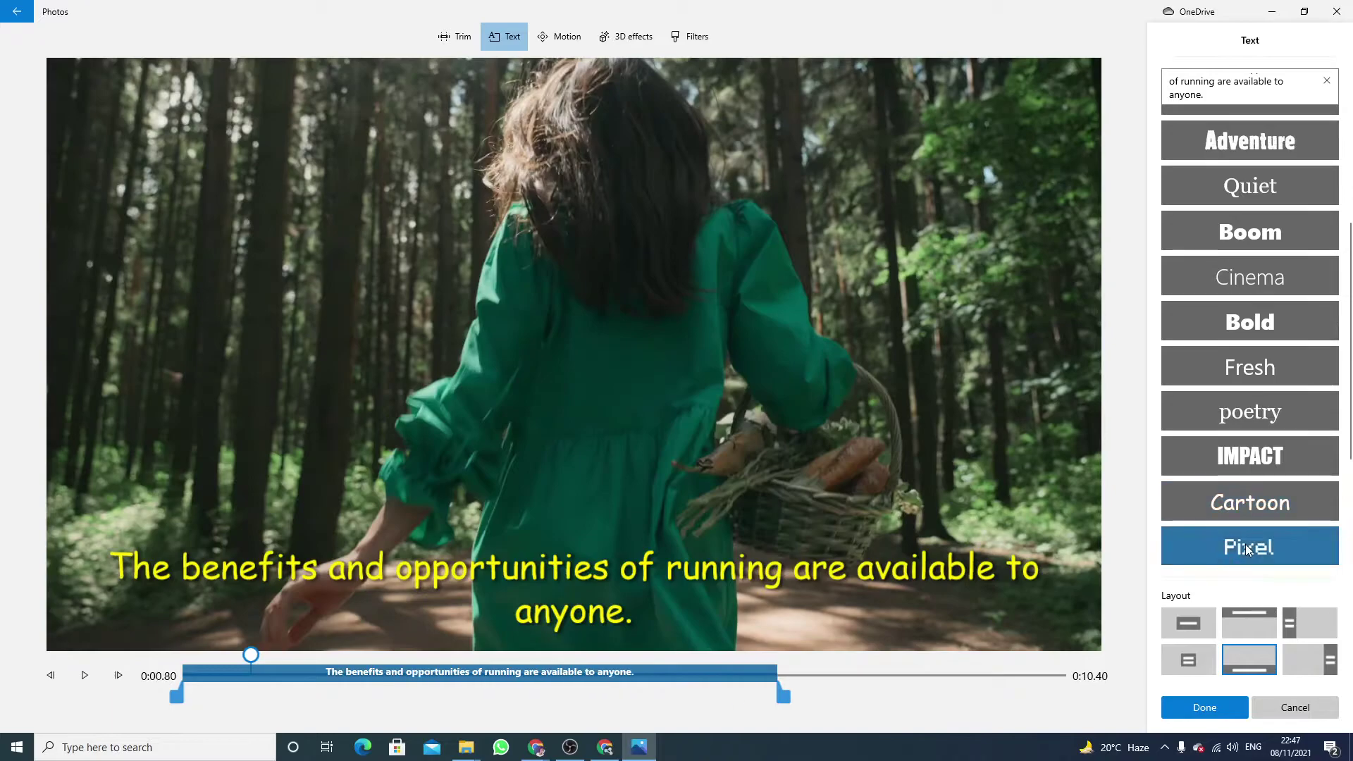
left_click(1252, 519)
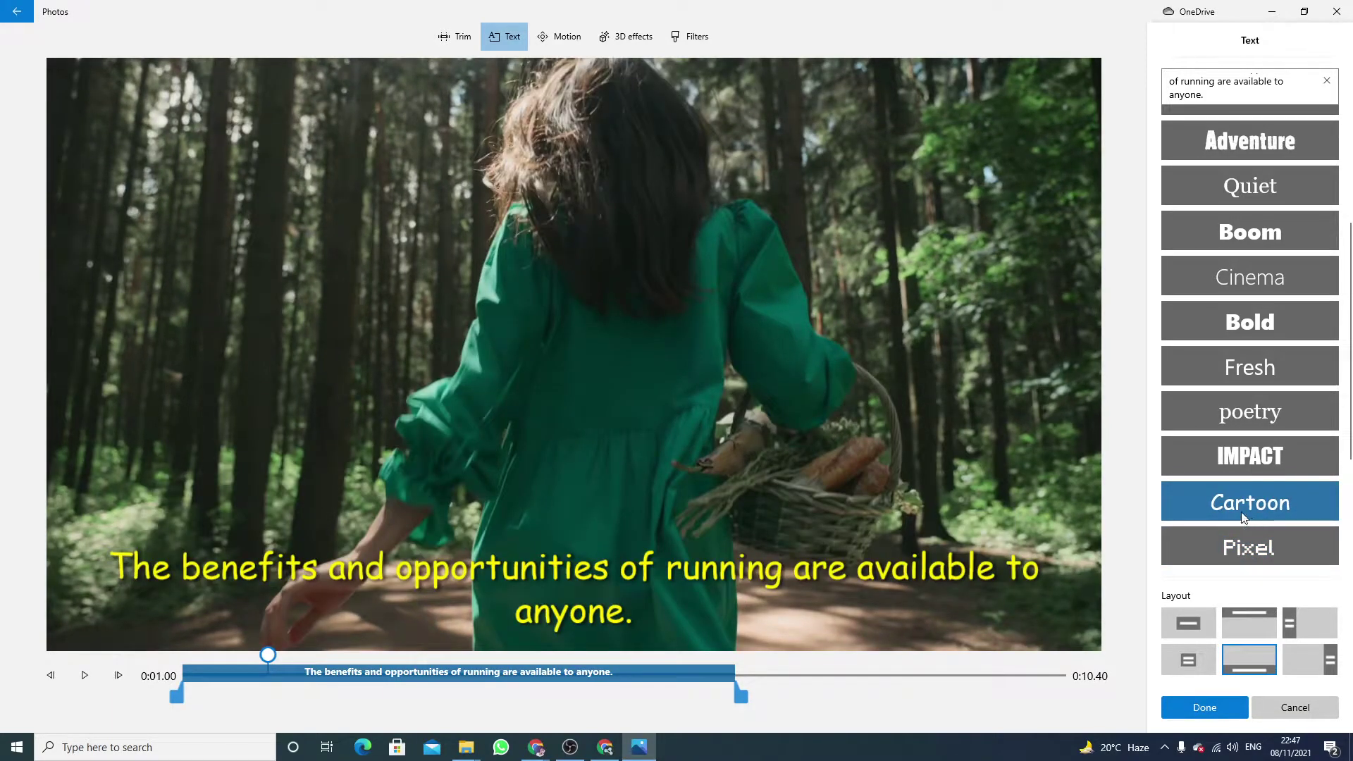
left_click_drag(733, 680, 401, 682)
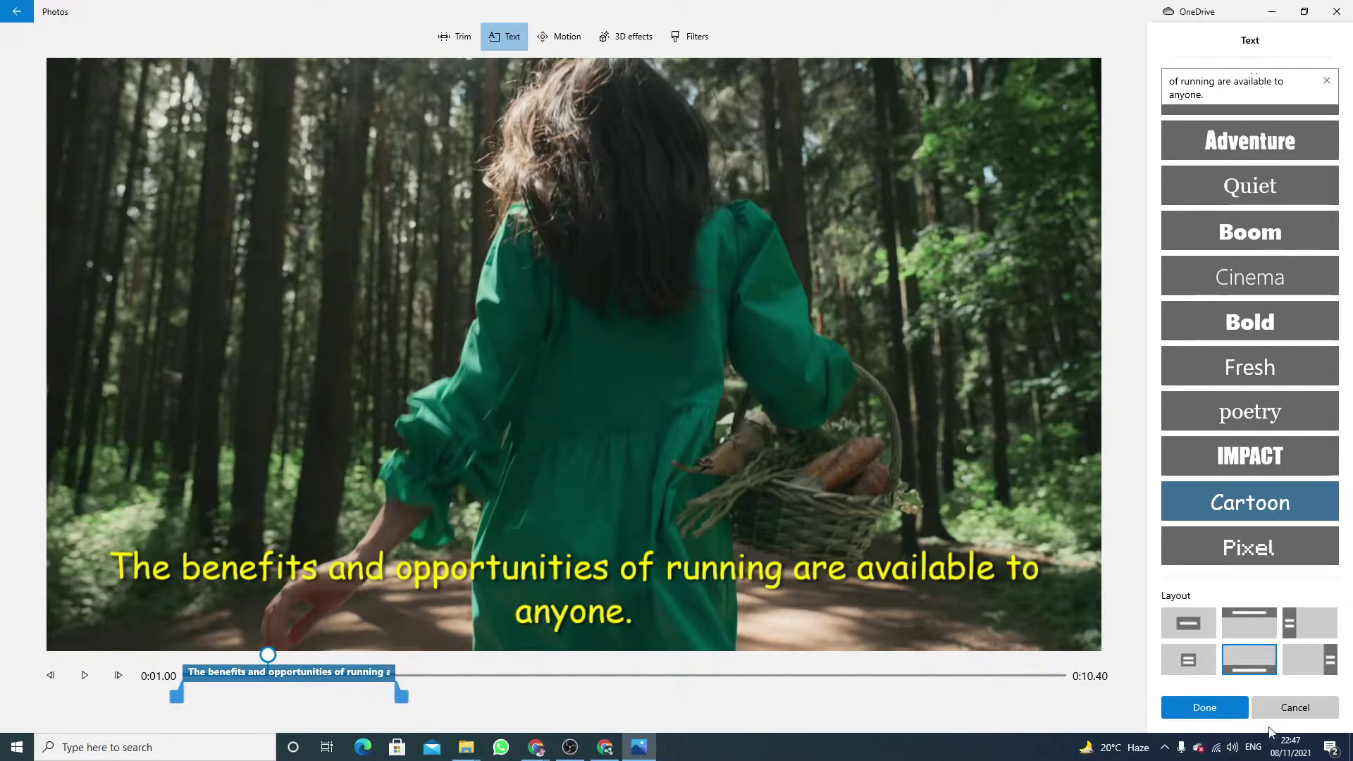
- Finish the caption and split the clip at 0:02.70 into 2.7- and 7.7-second parts
left_click(1202, 709)
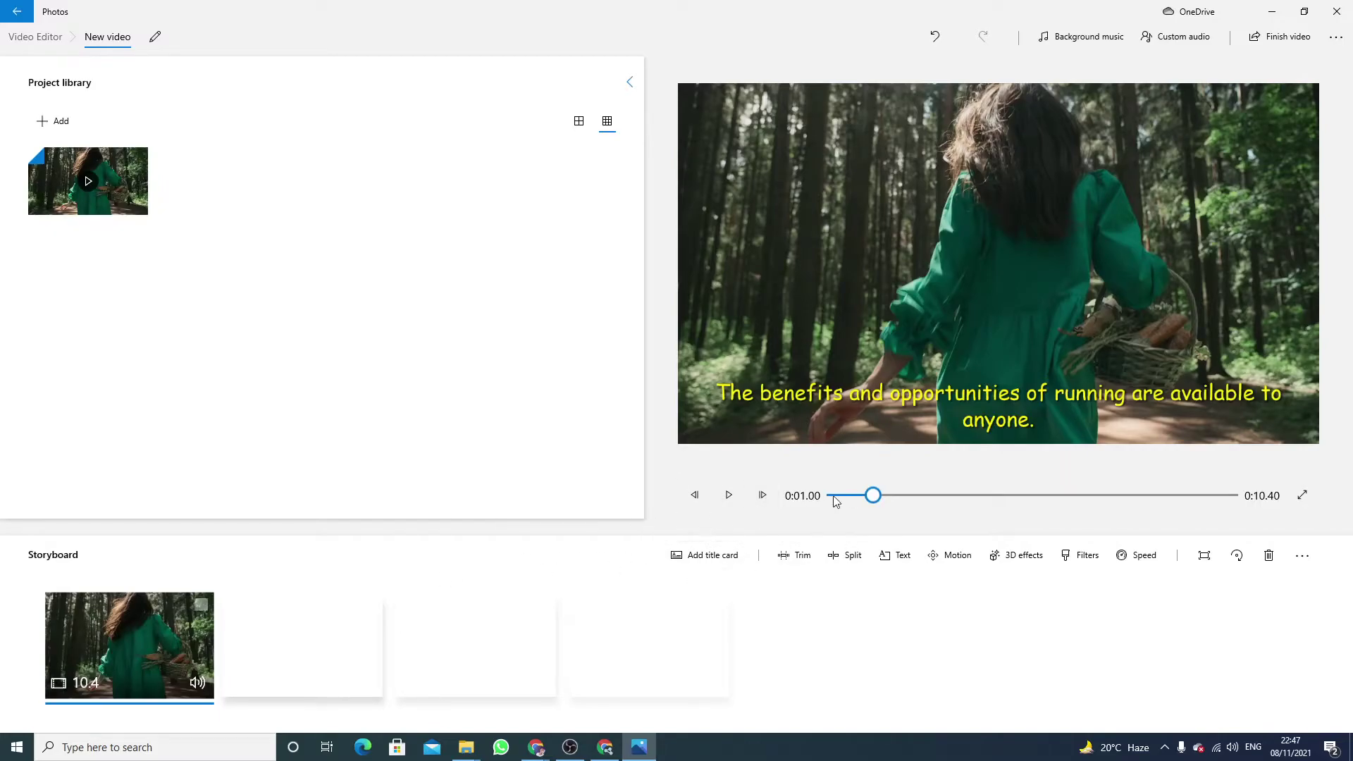
left_click_drag(872, 496, 815, 503)
left_click(729, 498)
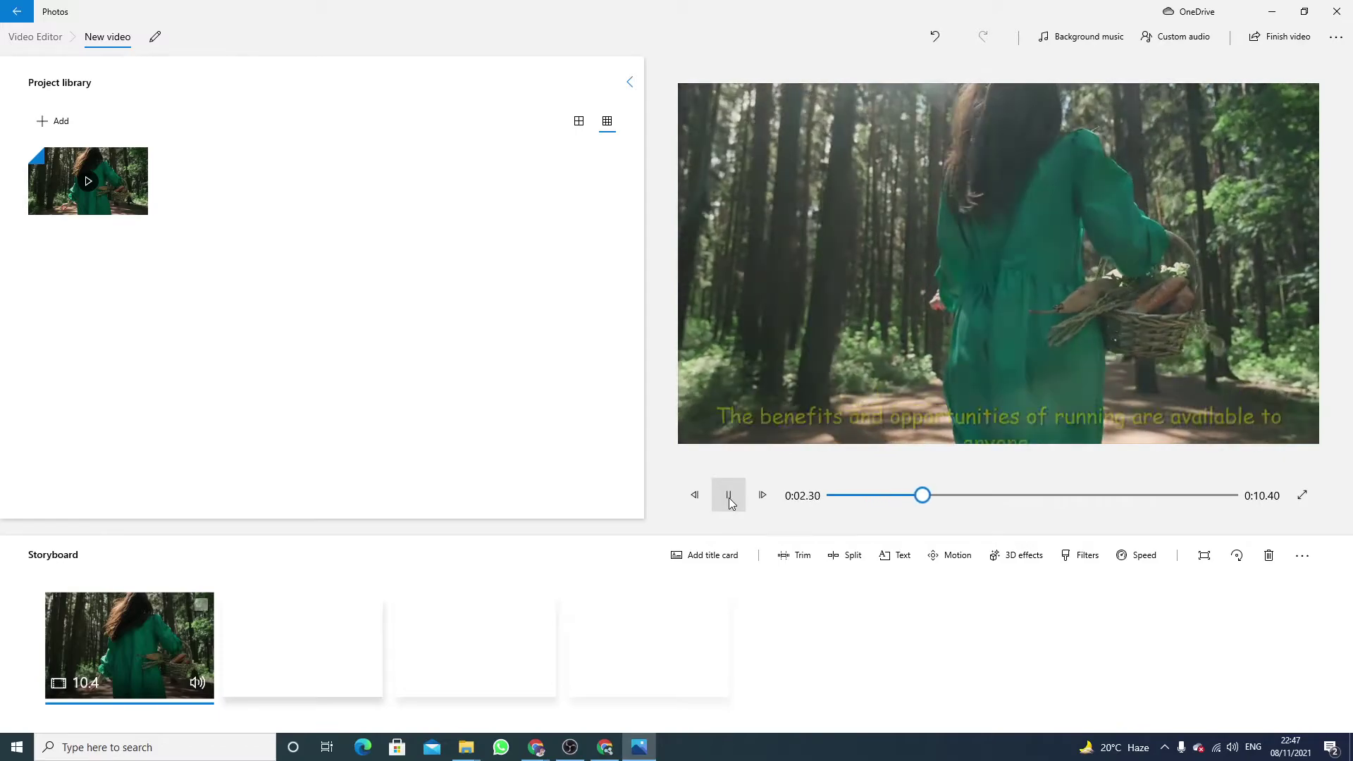
left_click(728, 497)
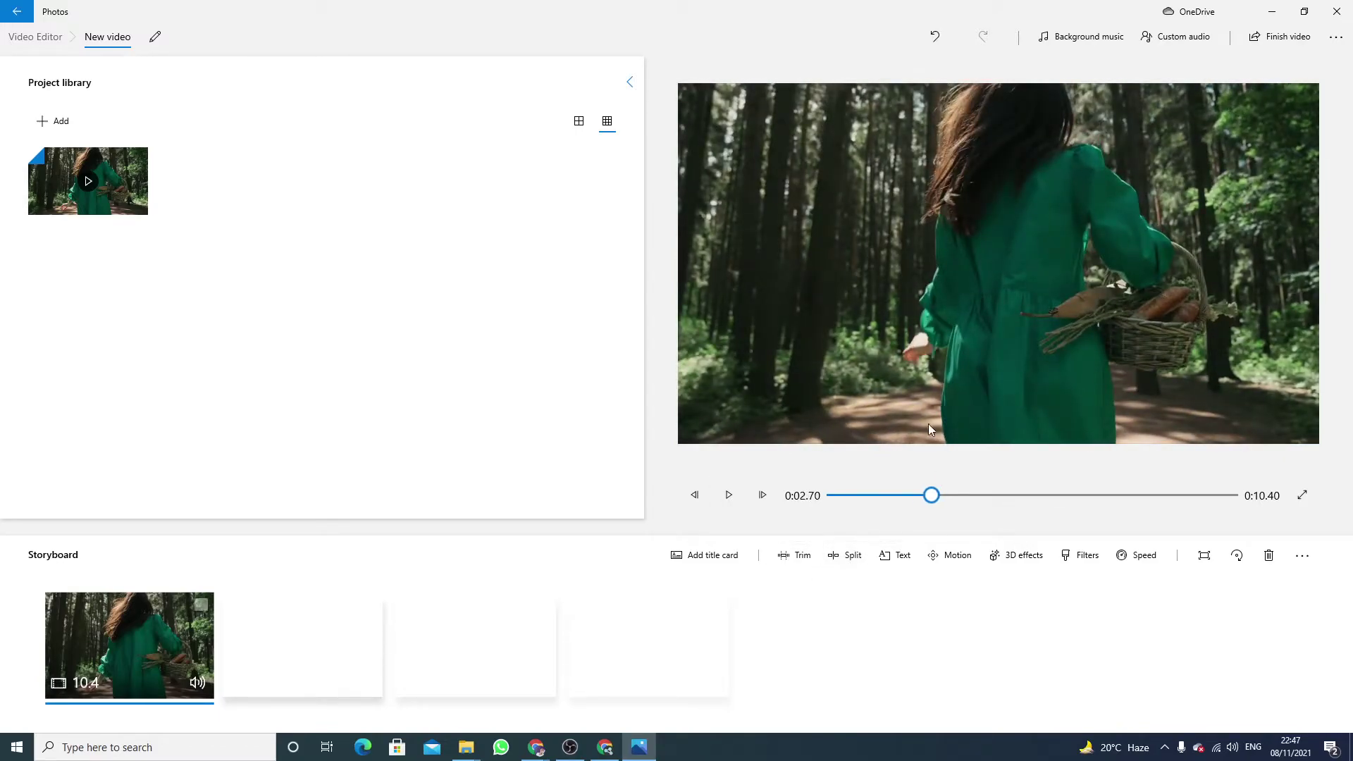
left_click(847, 555)
left_click(1196, 707)
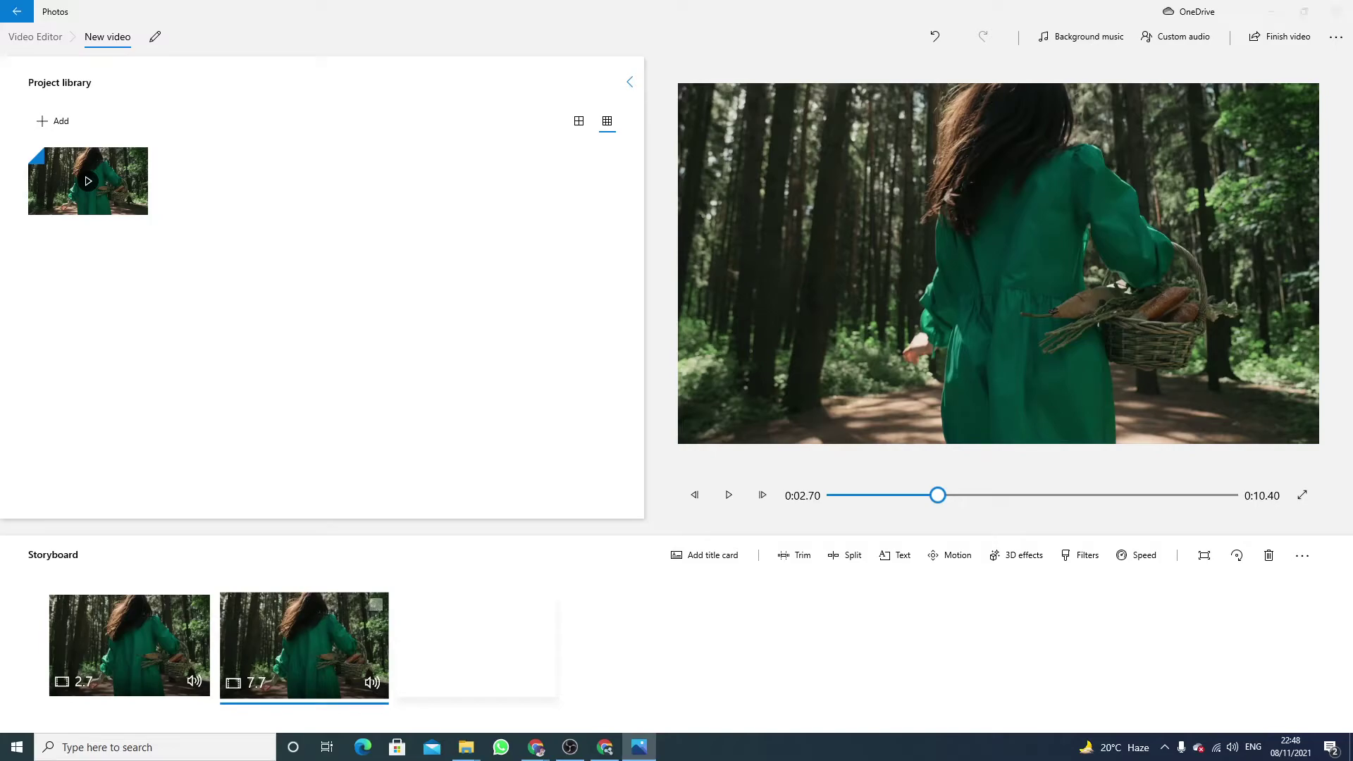
left_click(536, 746)
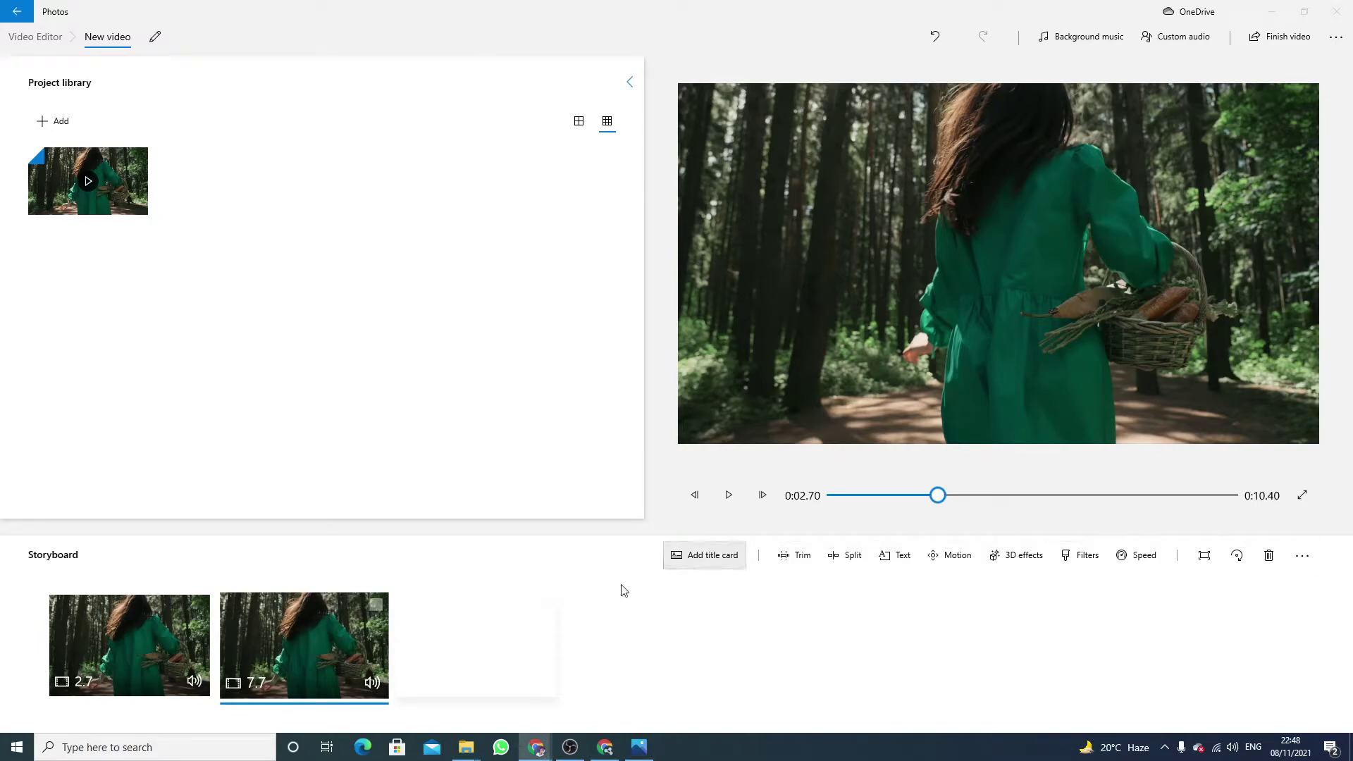
- Add the running-and-aging quote as a caption on the second part and shorten its duration
left_click(898, 555)
type("You don't stop running because you get old, you get old because you stop running.")
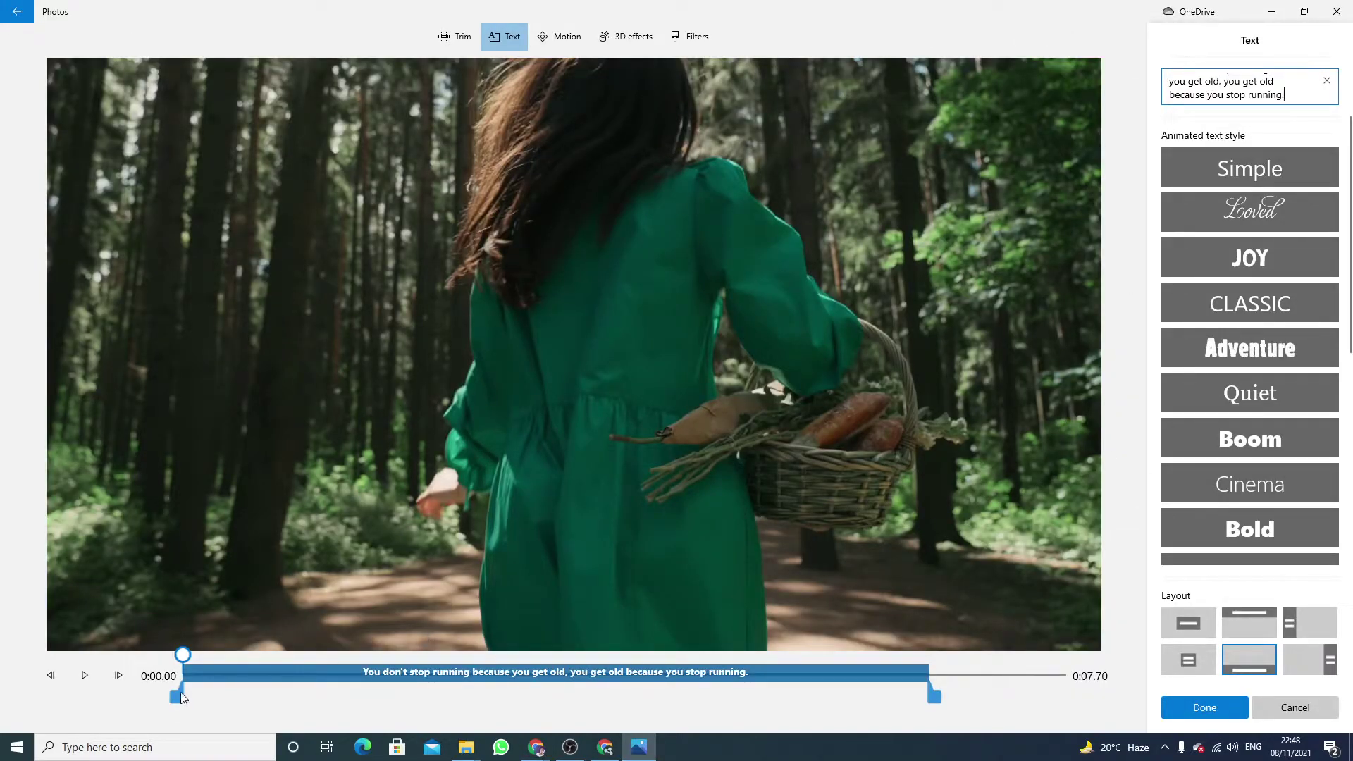
left_click_drag(934, 697, 539, 703)
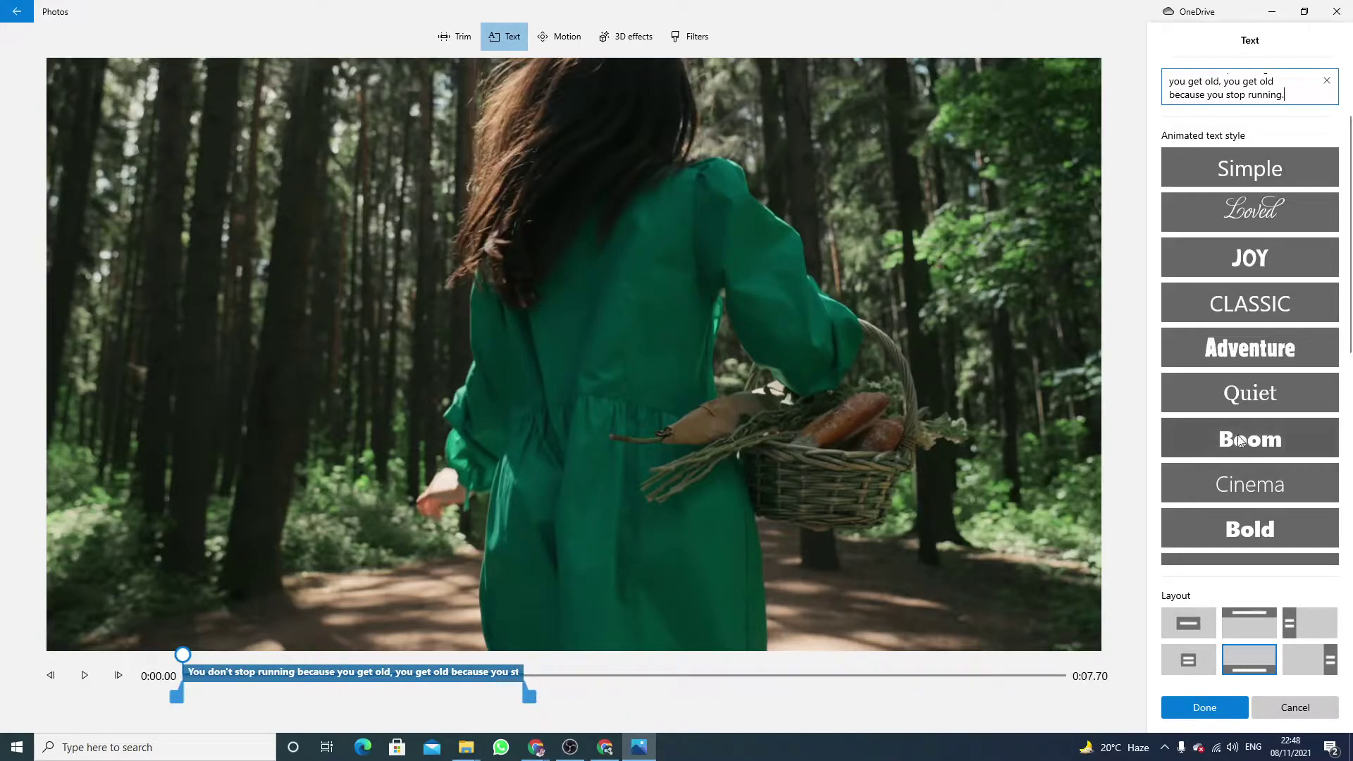
scroll(1237, 435, "down", 5)
- Apply the yellow Cartoon style to the quote caption and confirm it
left_click(1240, 402)
left_click(1249, 455)
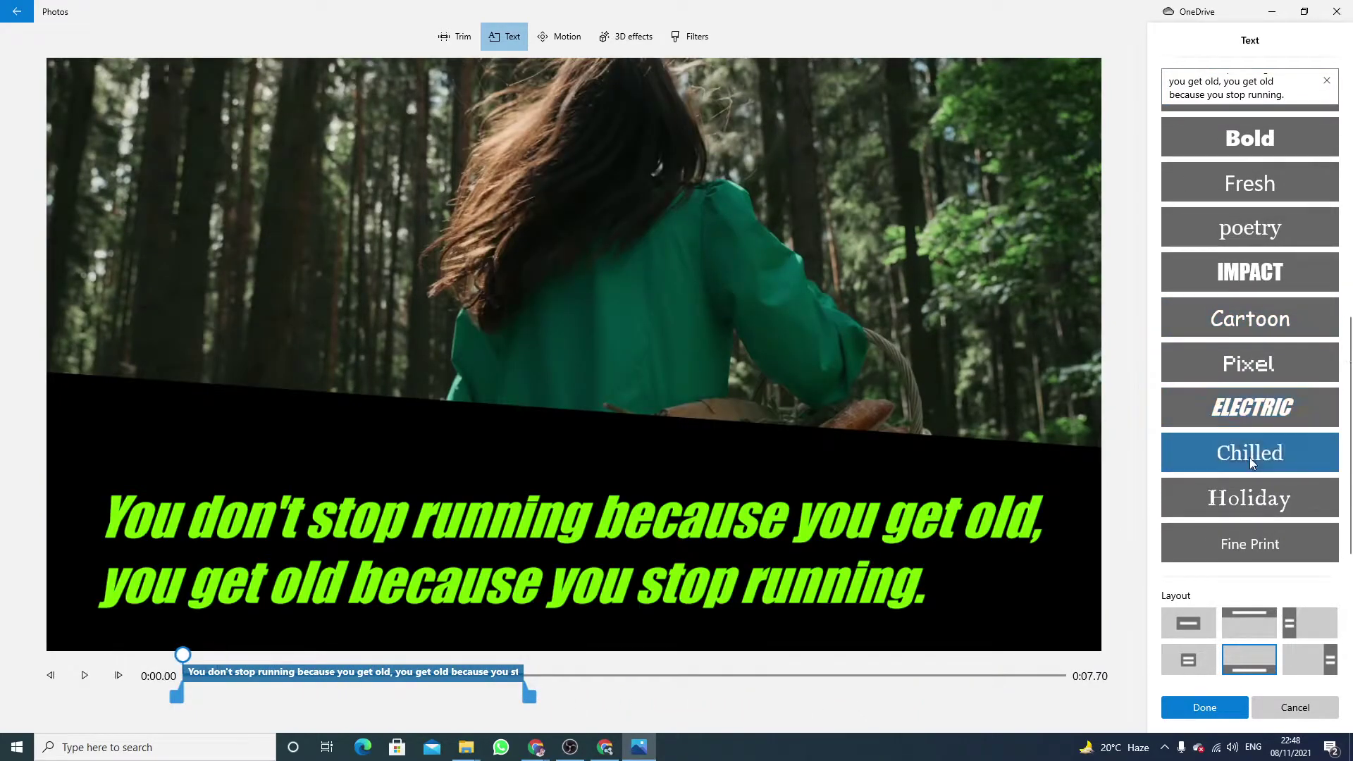
left_click(1237, 499)
left_click(1238, 539)
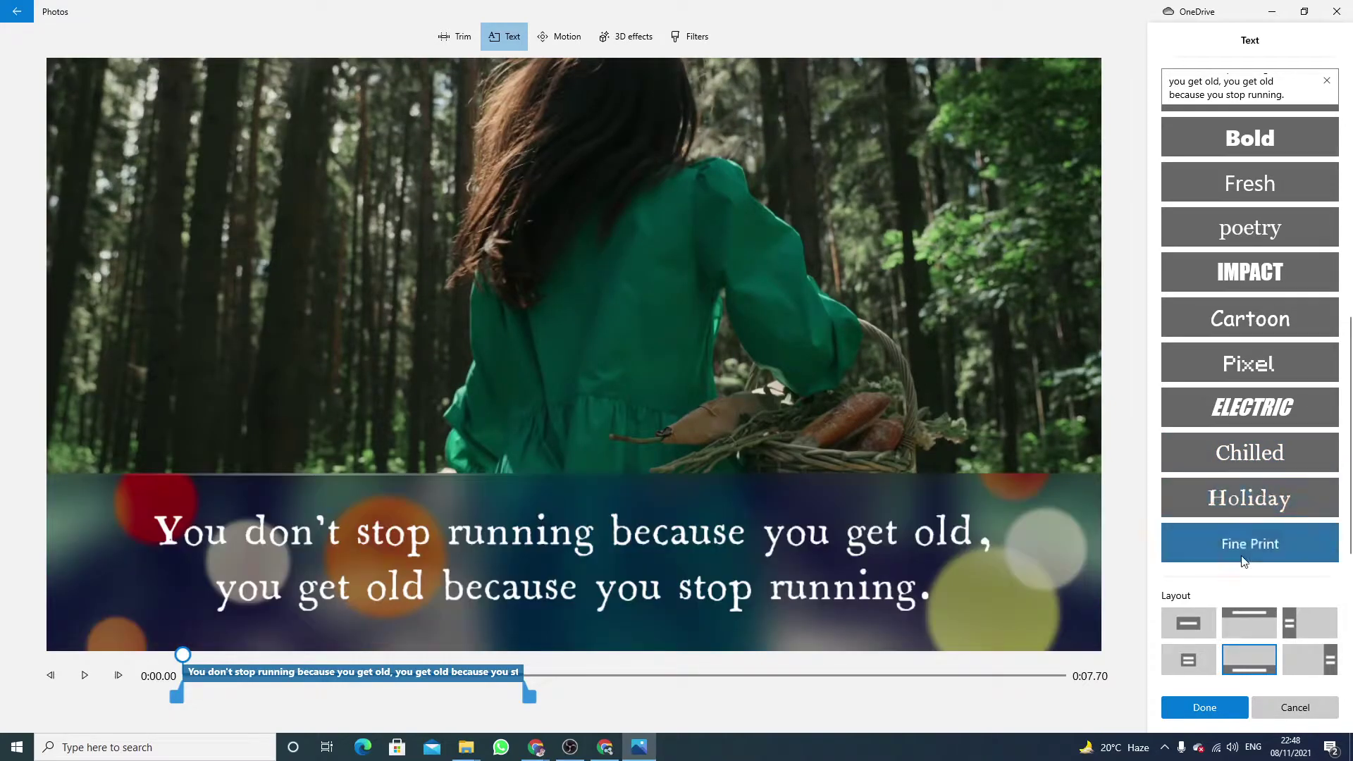
left_click(1225, 420)
left_click(1246, 363)
left_click(1243, 323)
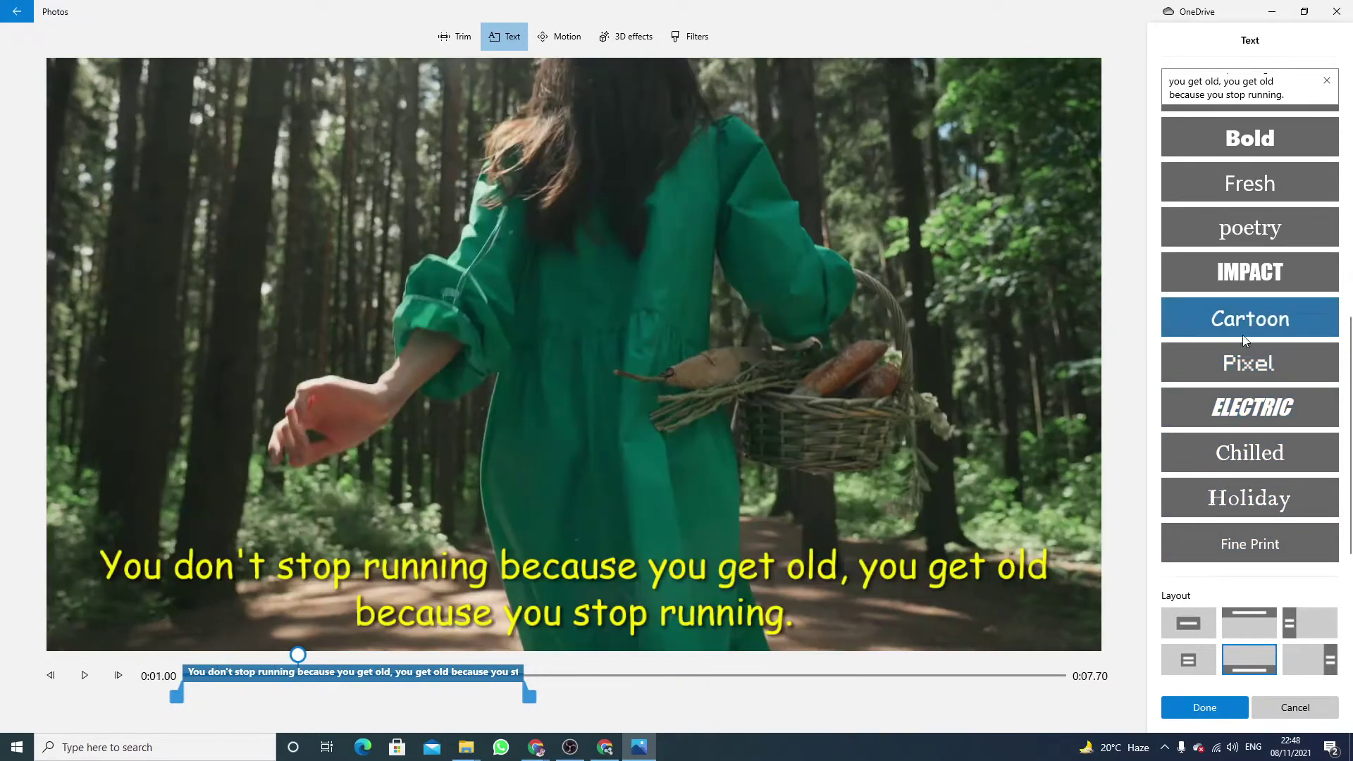
scroll(1242, 336, "up", 2)
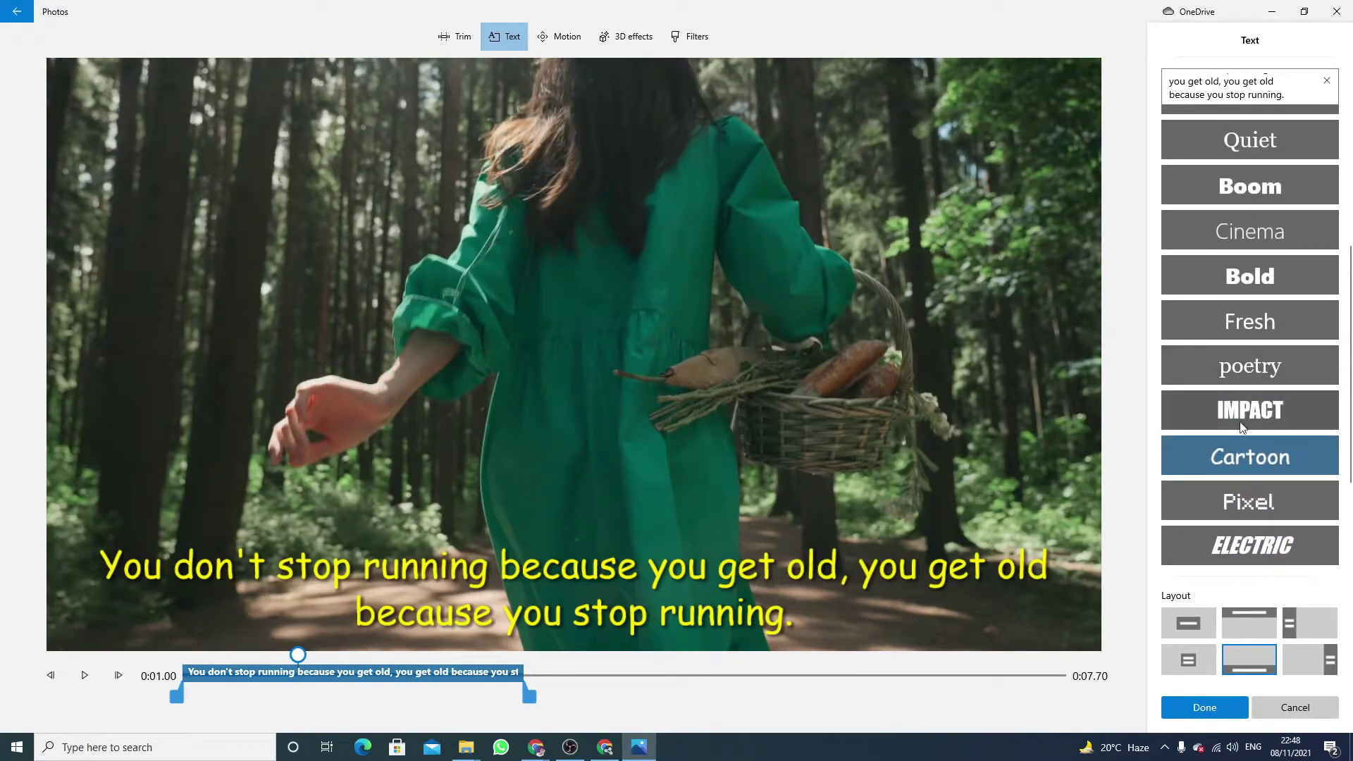
left_click(1204, 706)
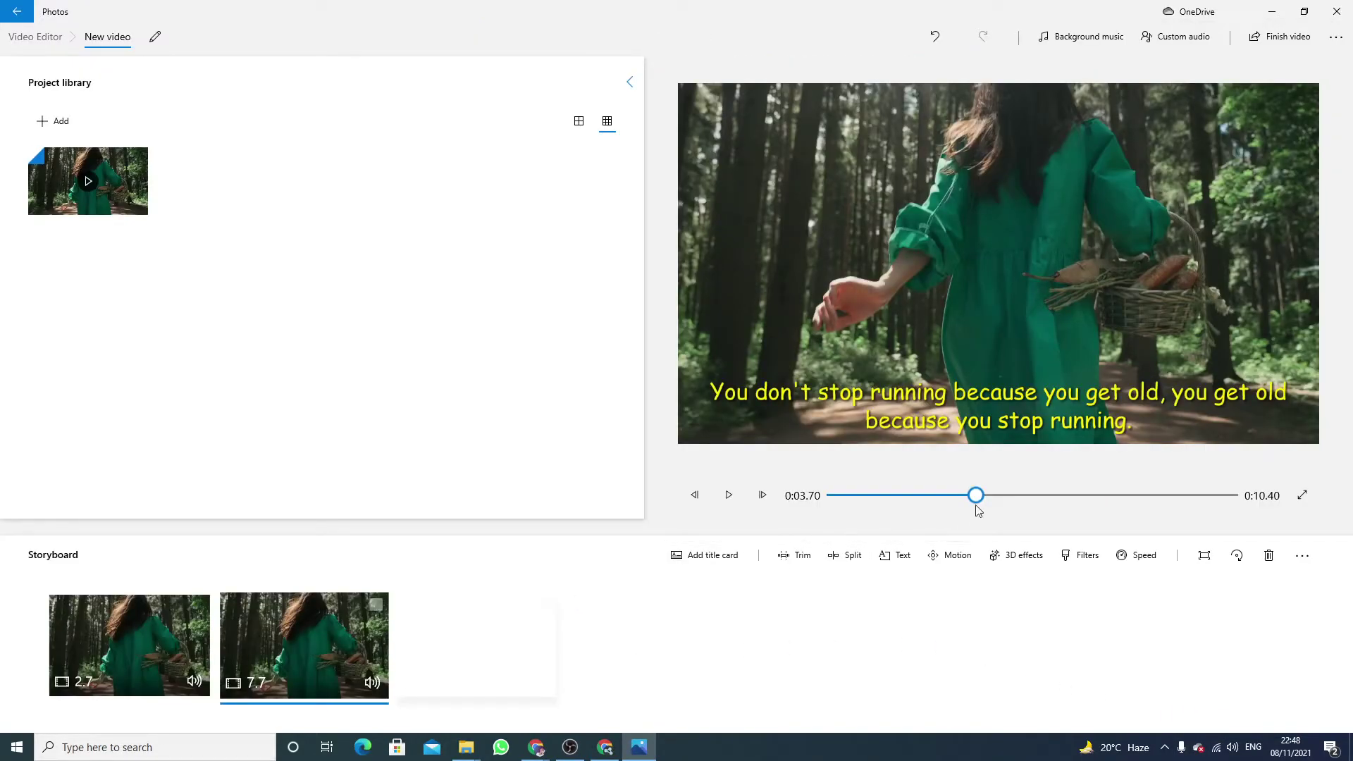
- Split the 7.7-second clip at 0:03.10 into 3.1- and 4.6-second parts
left_click_drag(975, 495, 821, 516)
left_click(734, 497)
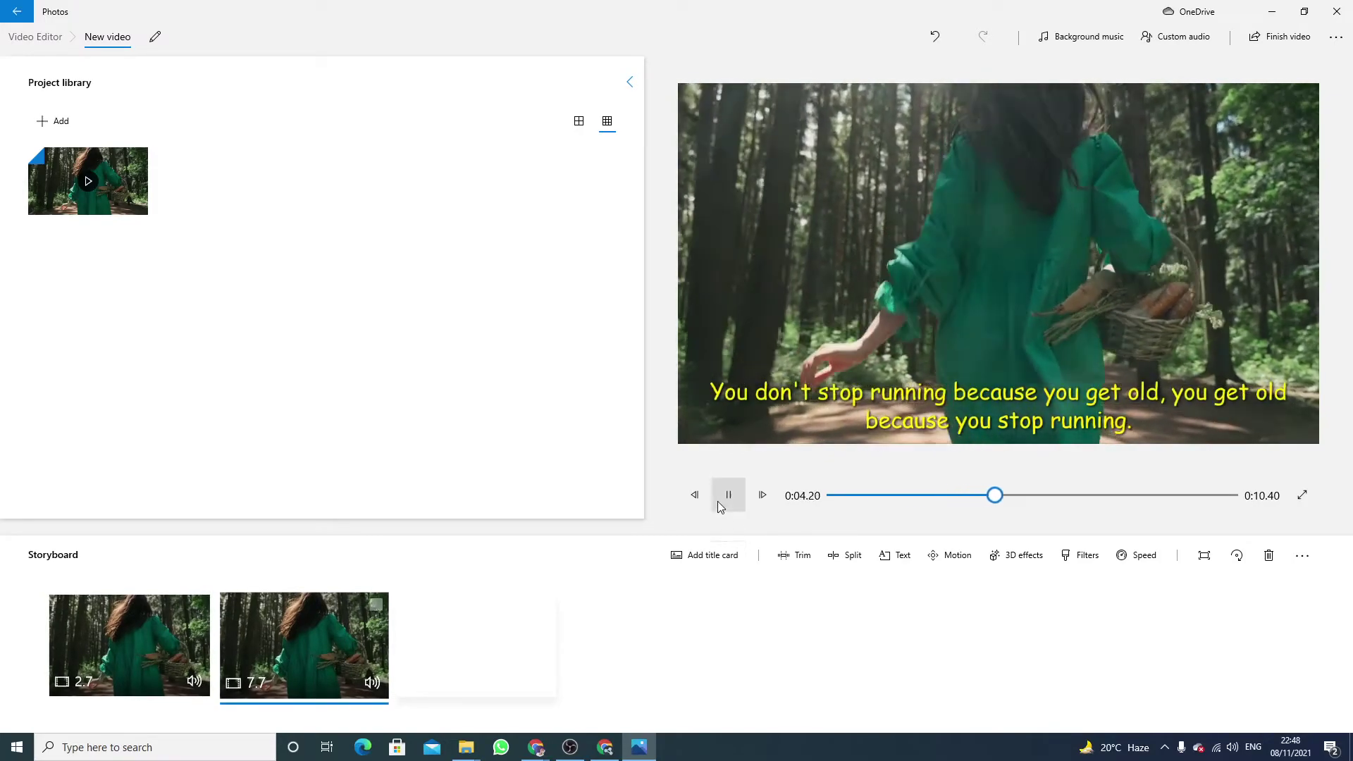
left_click(722, 500)
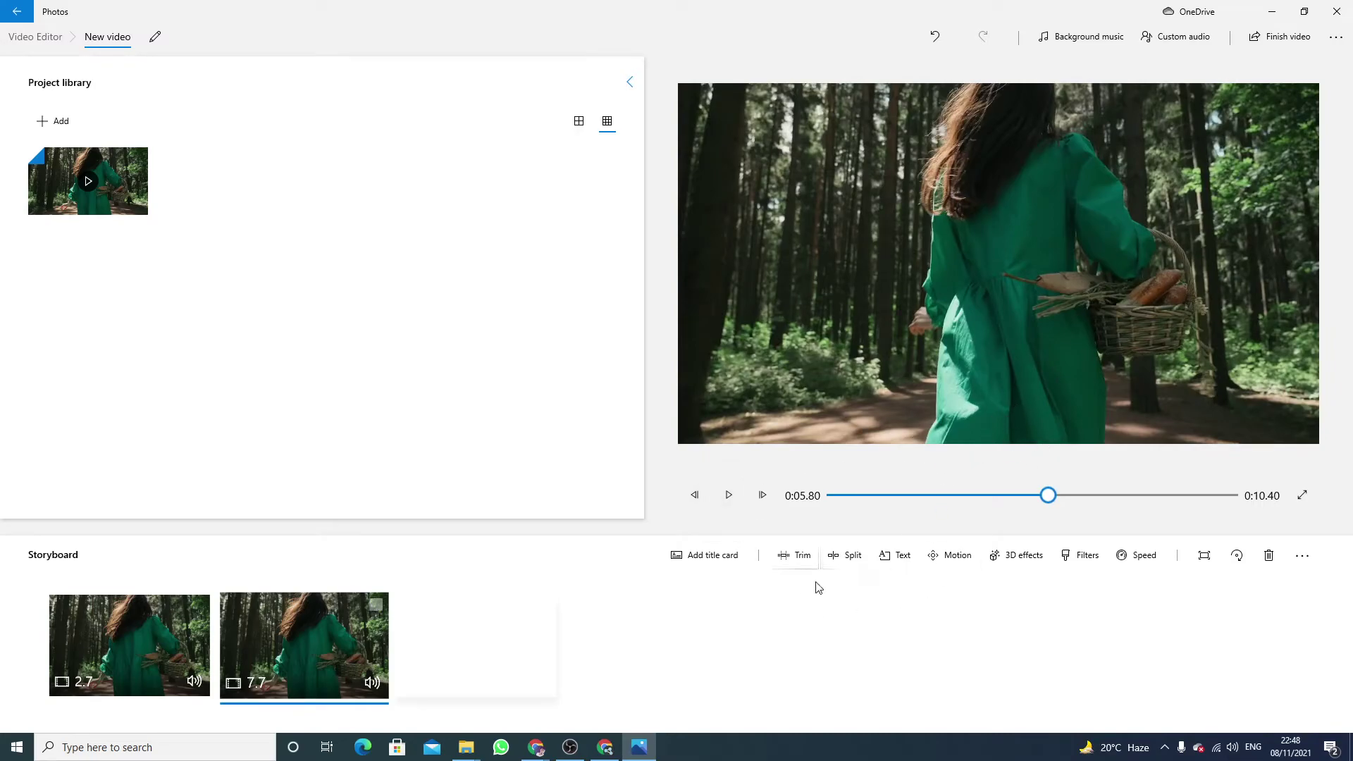
left_click(846, 565)
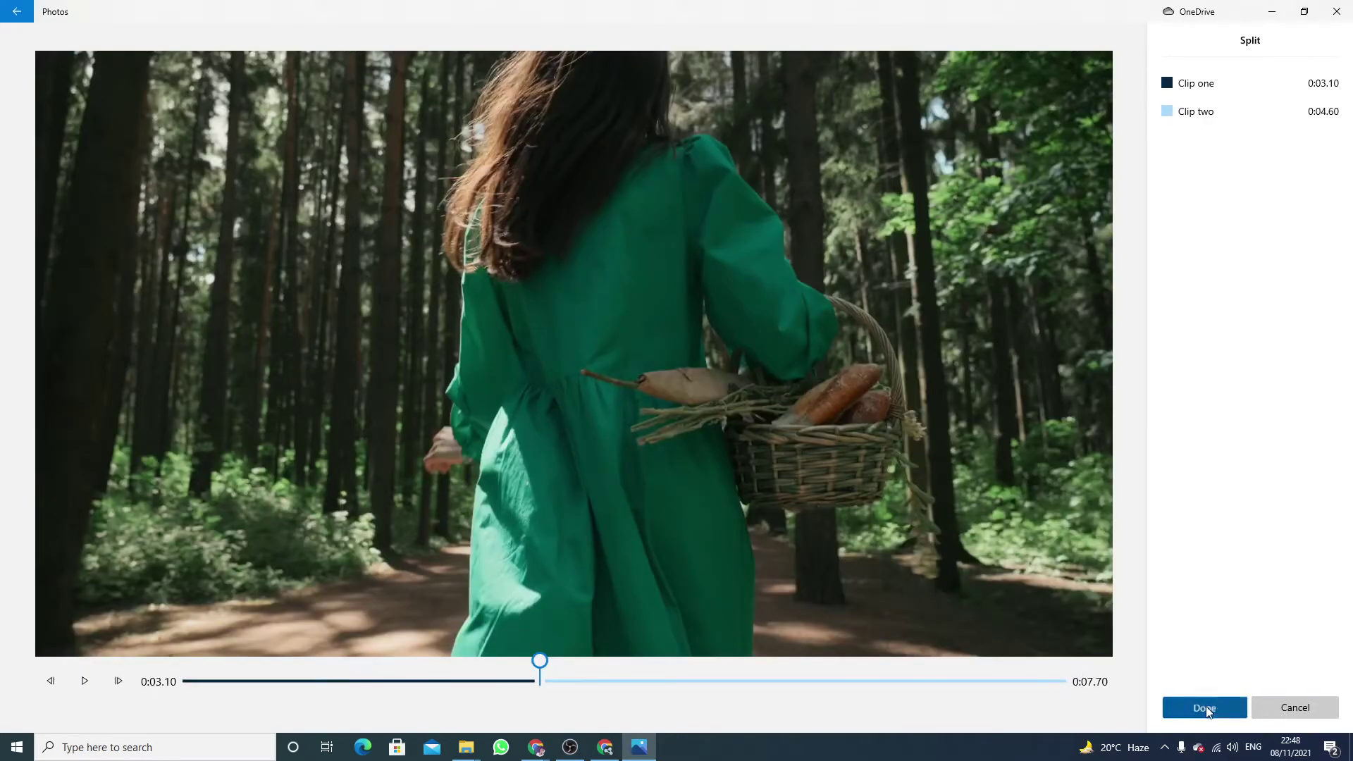
left_click(1205, 708)
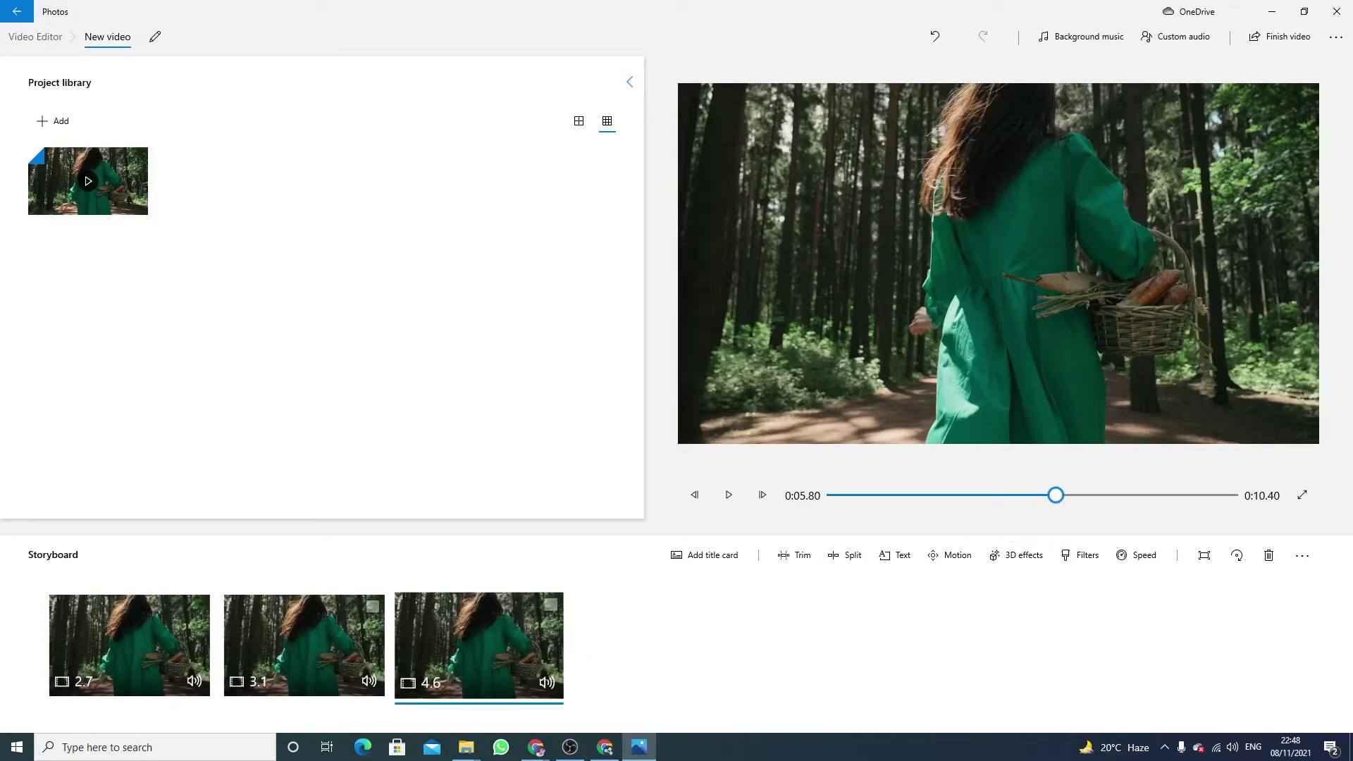
- Paste 'Quotes to Inspire a Running Habit.' as the third clip's caption
key("alt+Tab")
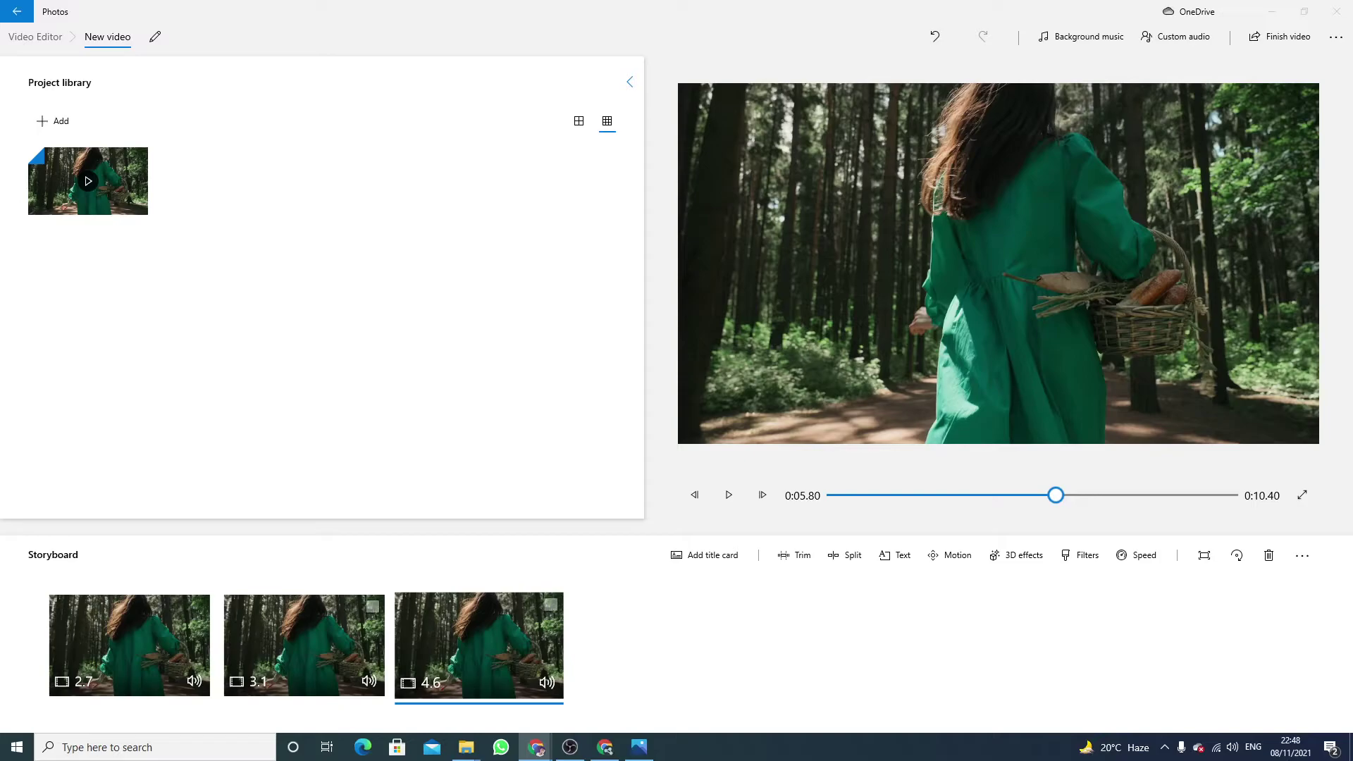
left_click(897, 555)
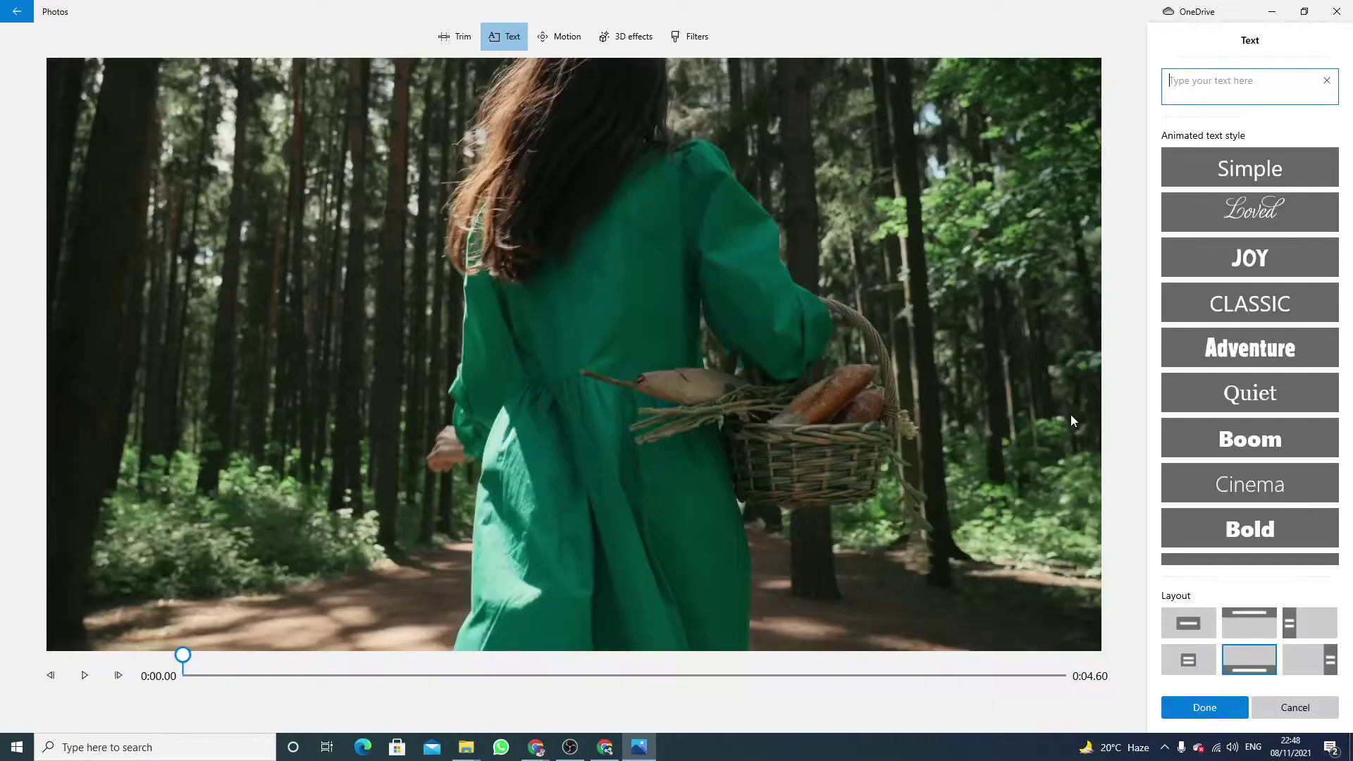
right_click(1213, 90)
left_click(1233, 93)
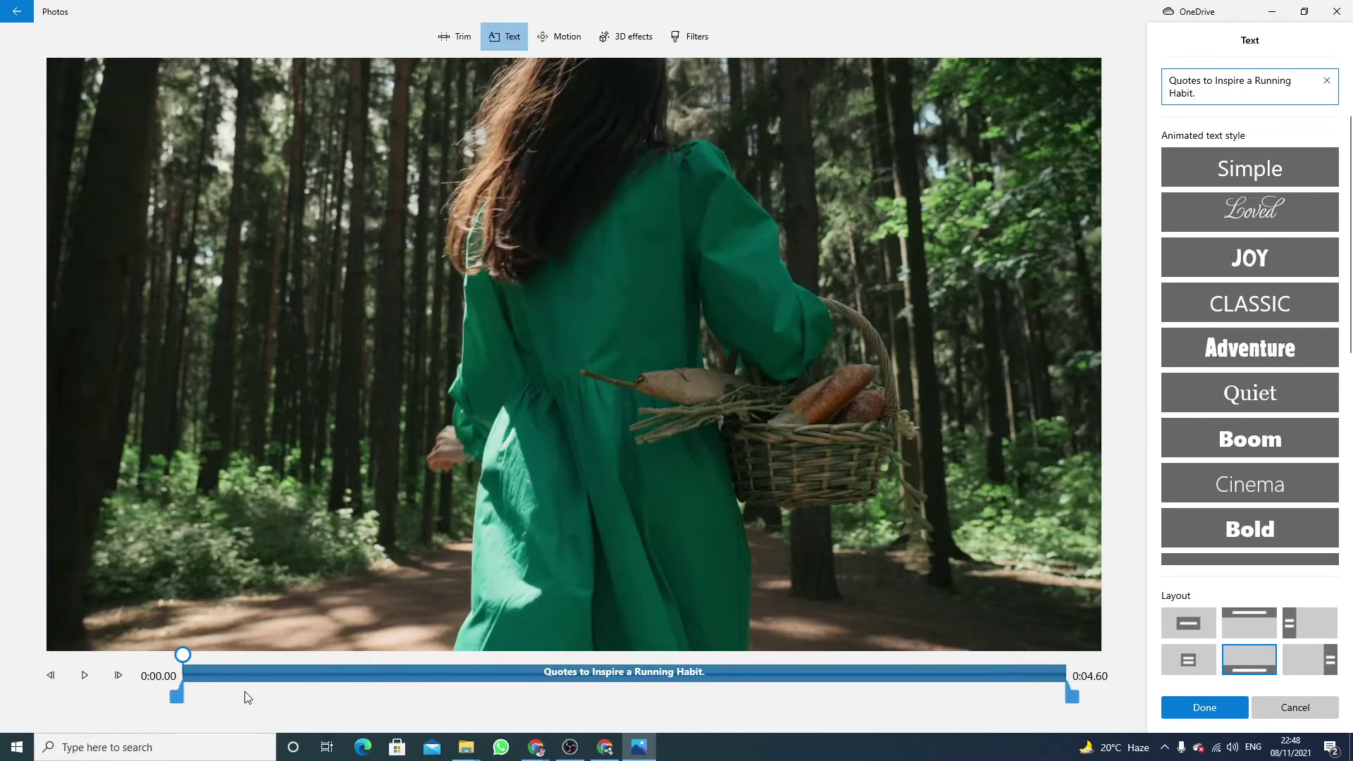
- Set the third clip's caption to the yellow Cartoon style and confirm it
scroll(1234, 387, "down", 5)
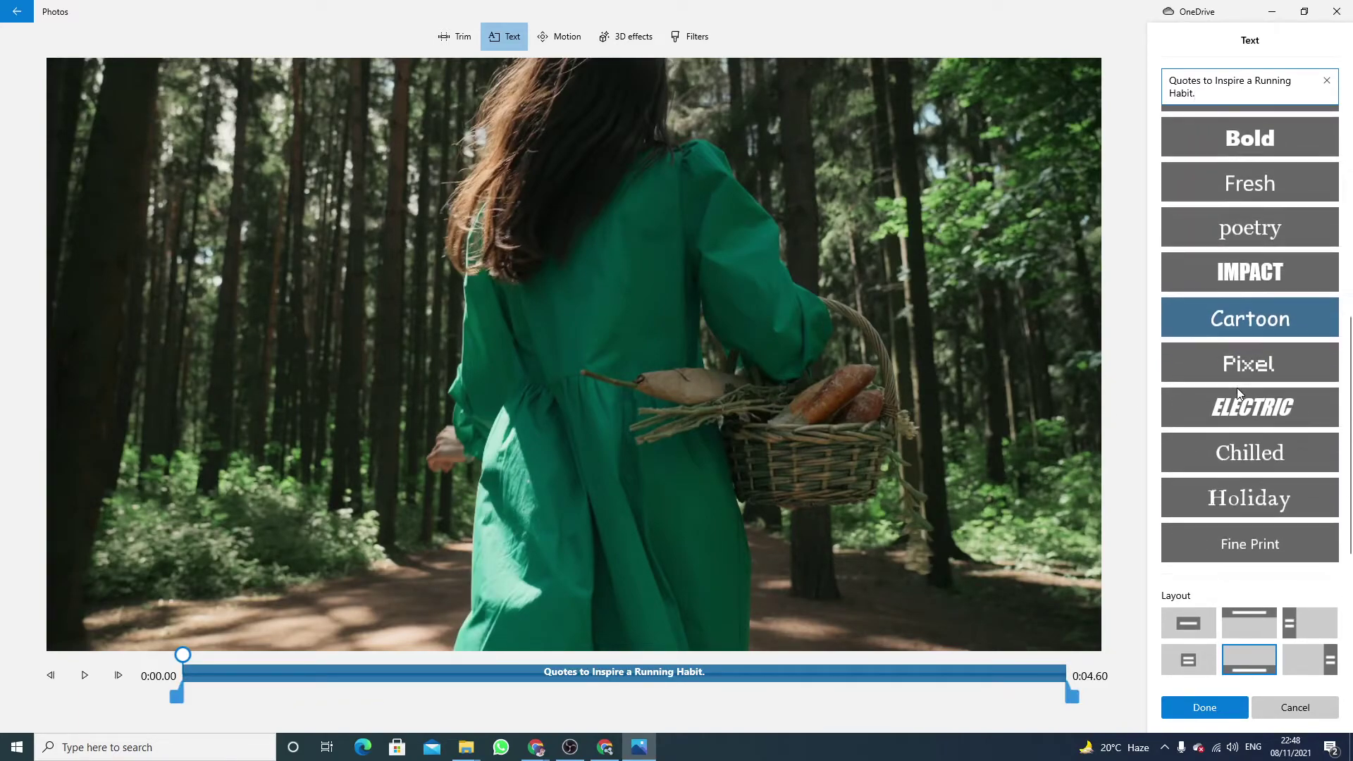
scroll(1253, 412, "up", 5)
scroll(1253, 412, "down", 5)
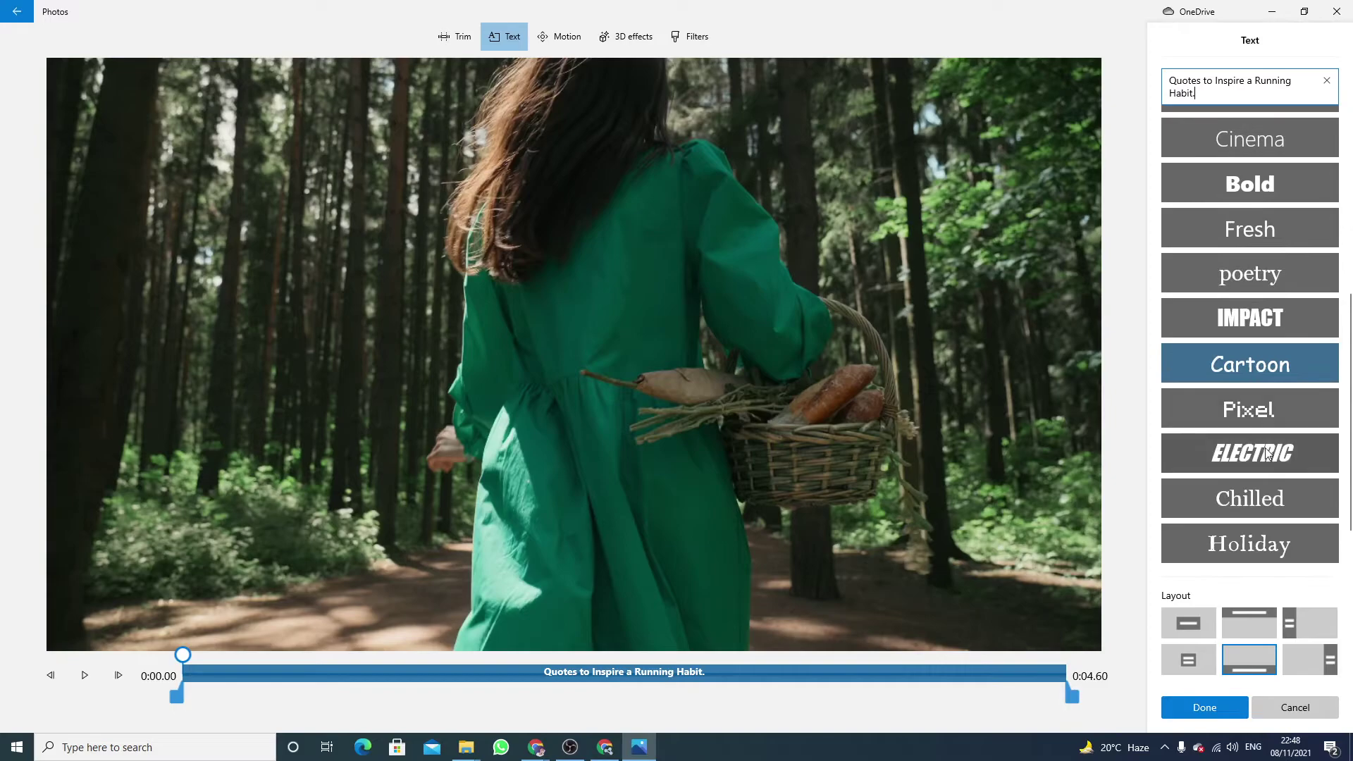
left_click(1250, 319)
left_click(1248, 280)
left_click(1250, 229)
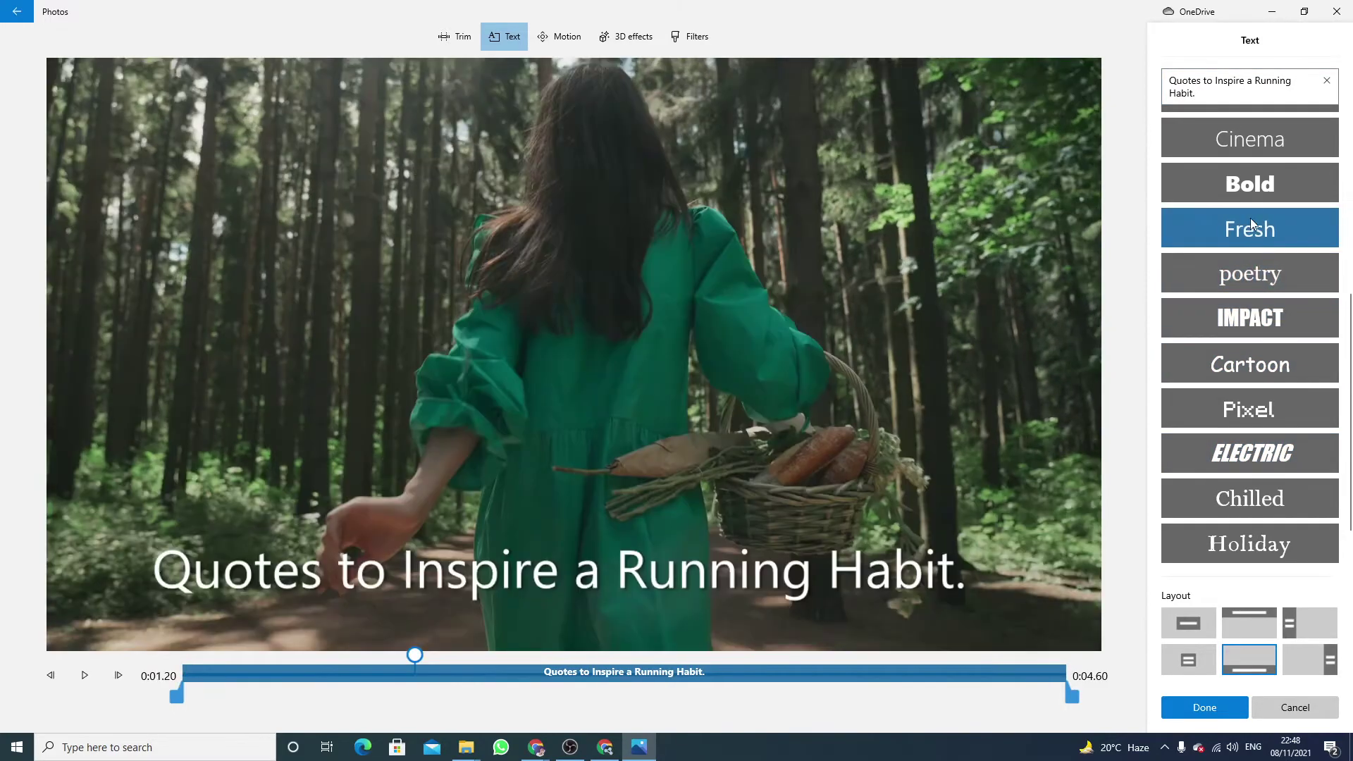
left_click(1252, 185)
left_click(1254, 364)
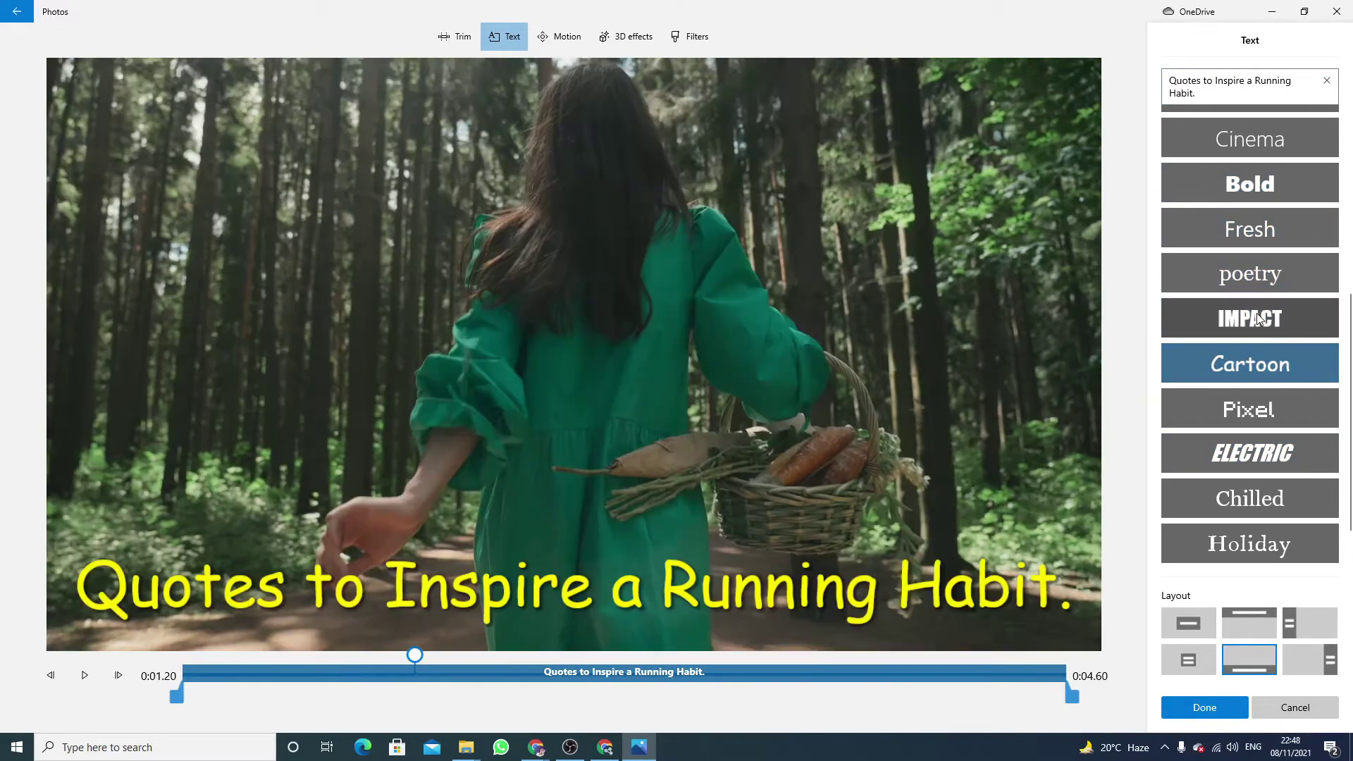
left_click(1251, 318)
left_click(1257, 361)
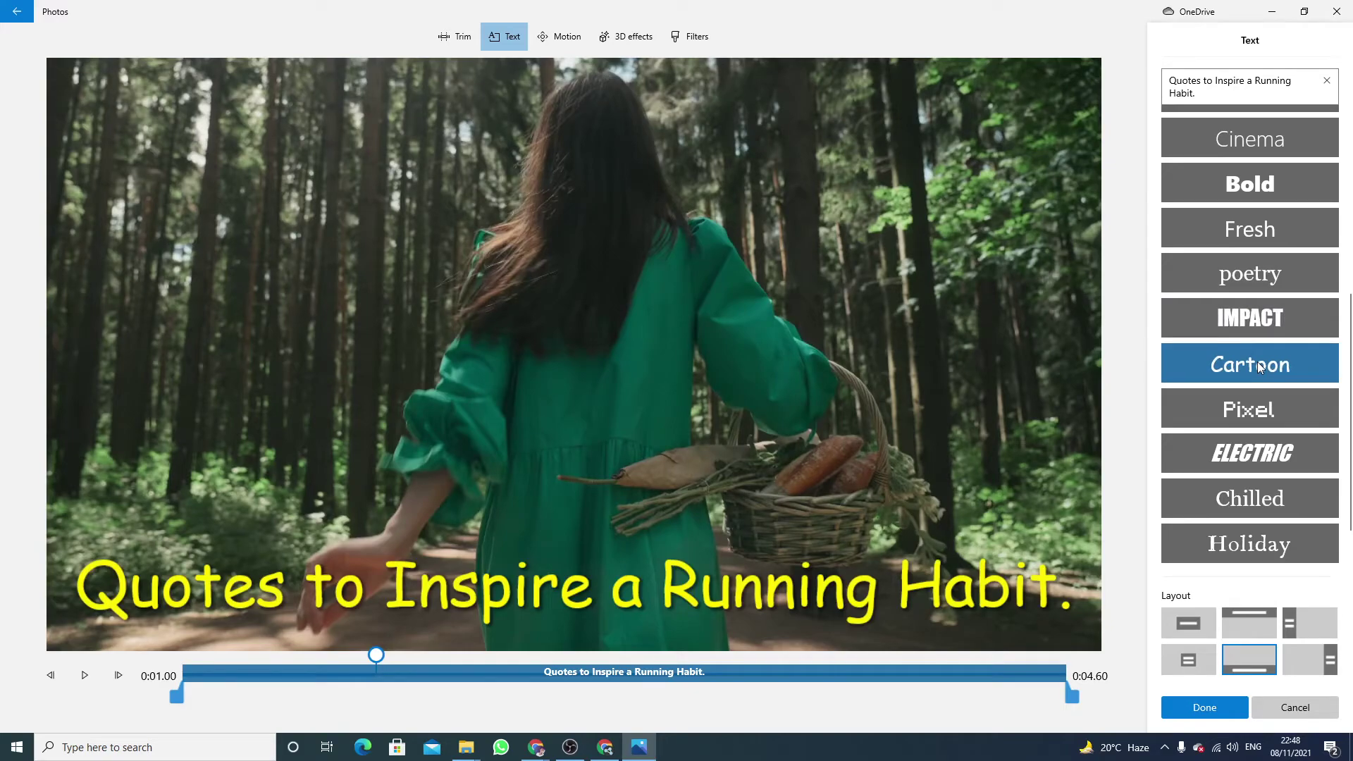
left_click(1232, 704)
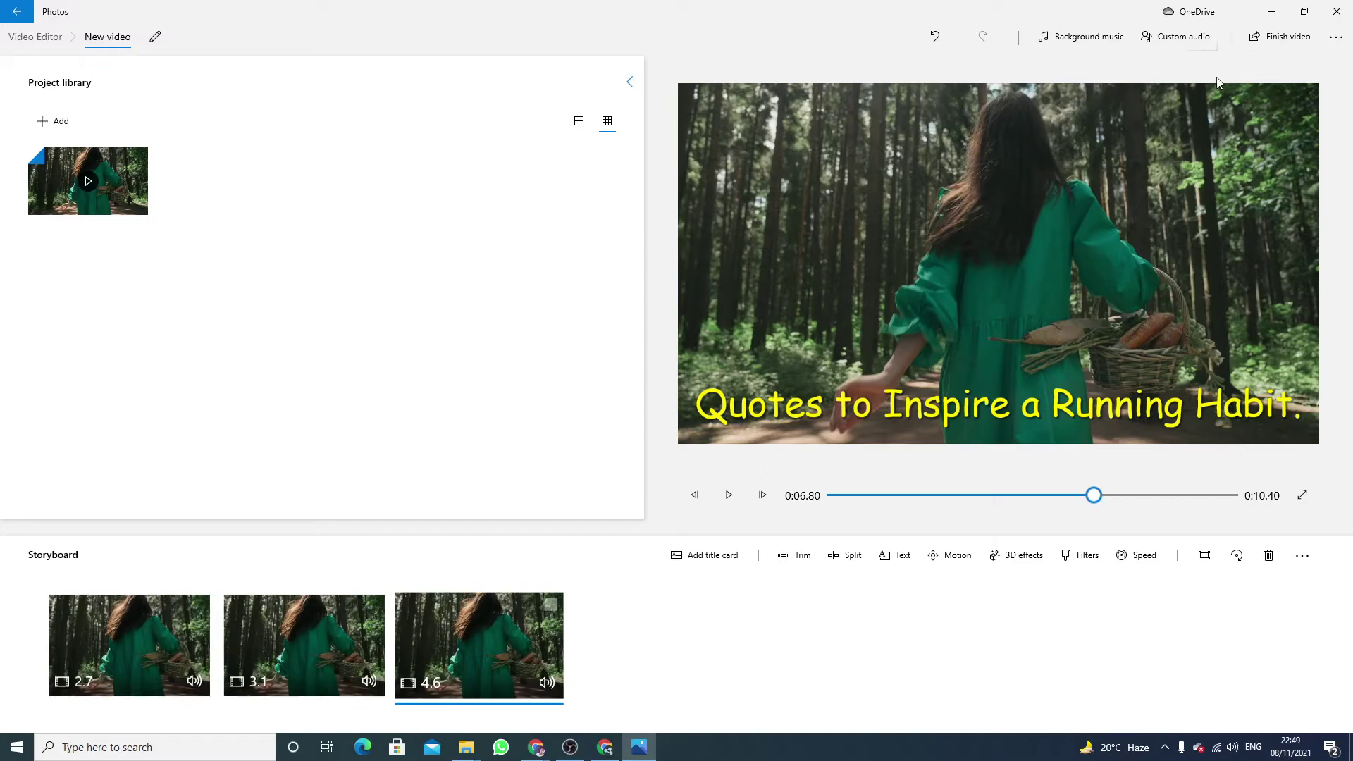
- Add North Oakland Extasy - Squadda B - Copy.mp3 as custom audio playing from 0:06.80 to 0:10.40
left_click(1175, 39)
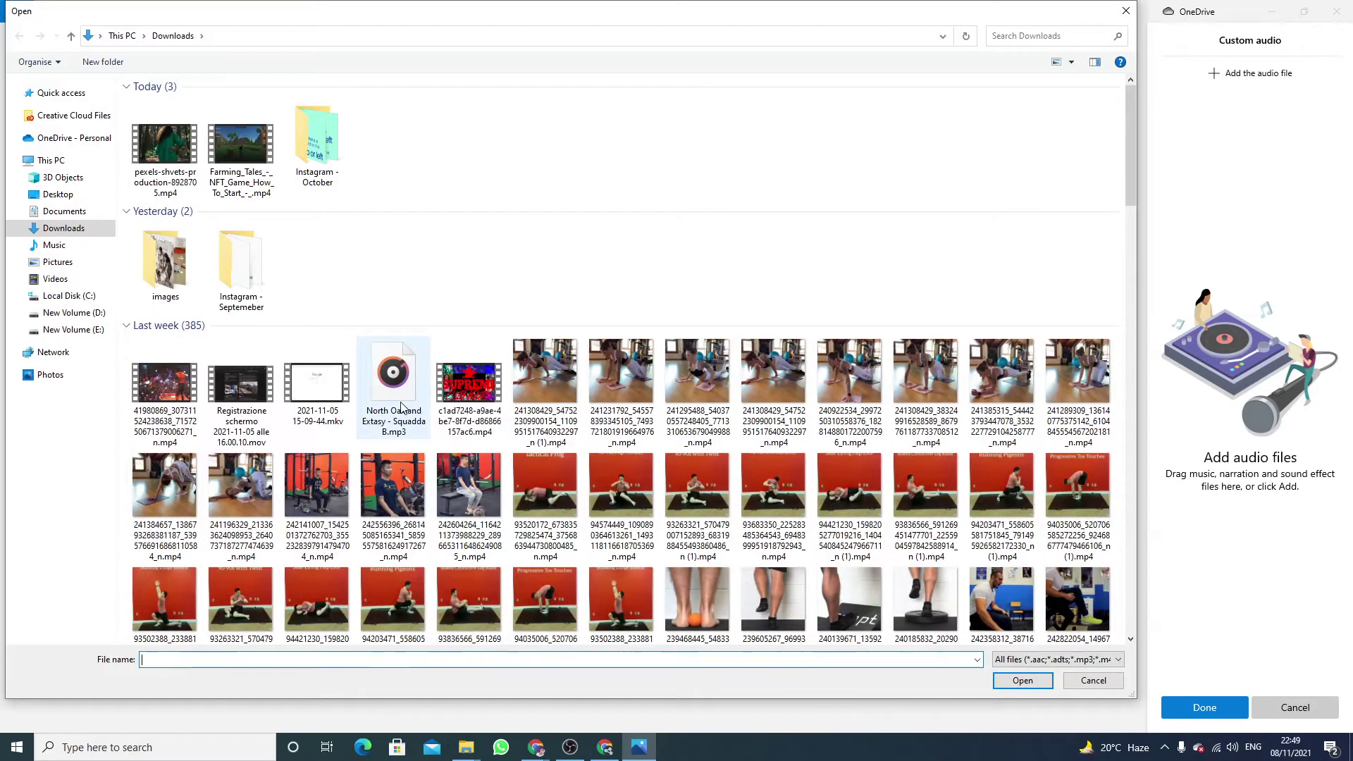
left_click(393, 383)
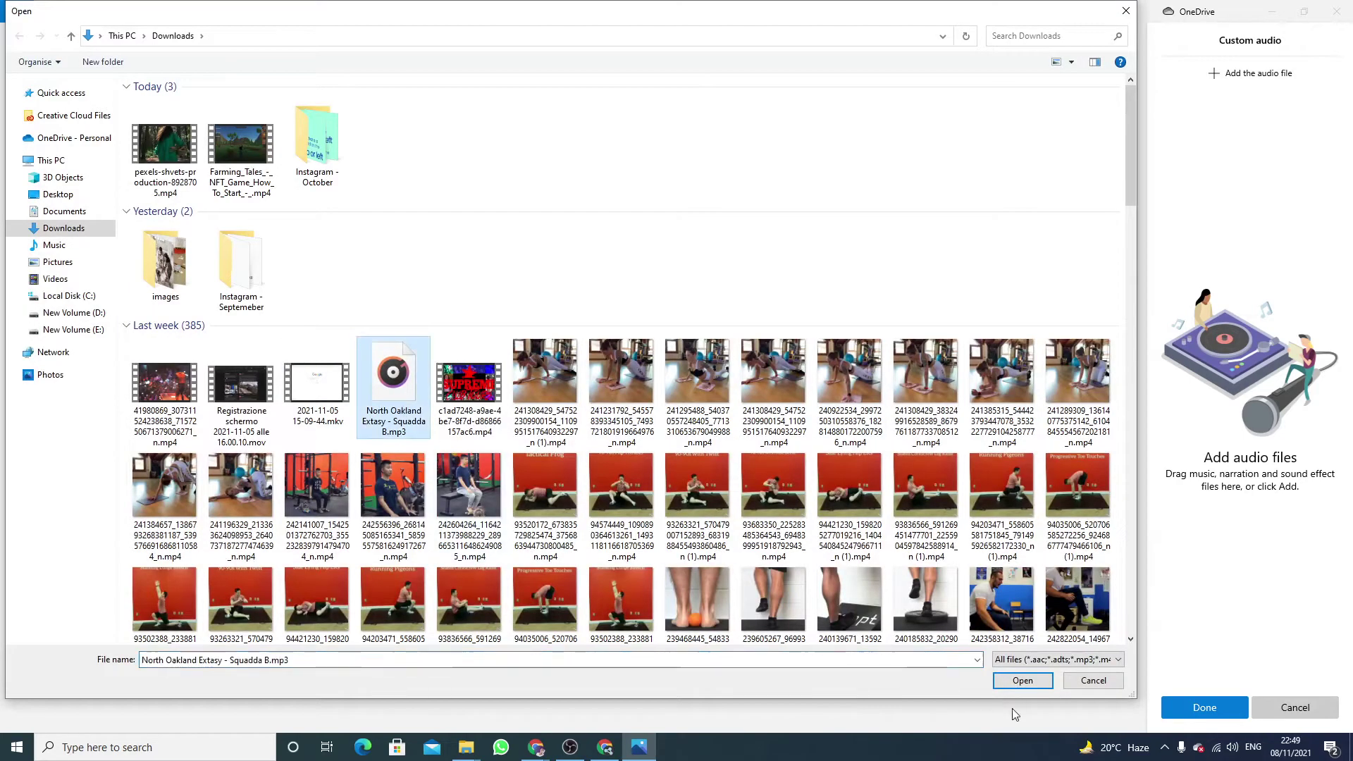
left_click(1042, 682)
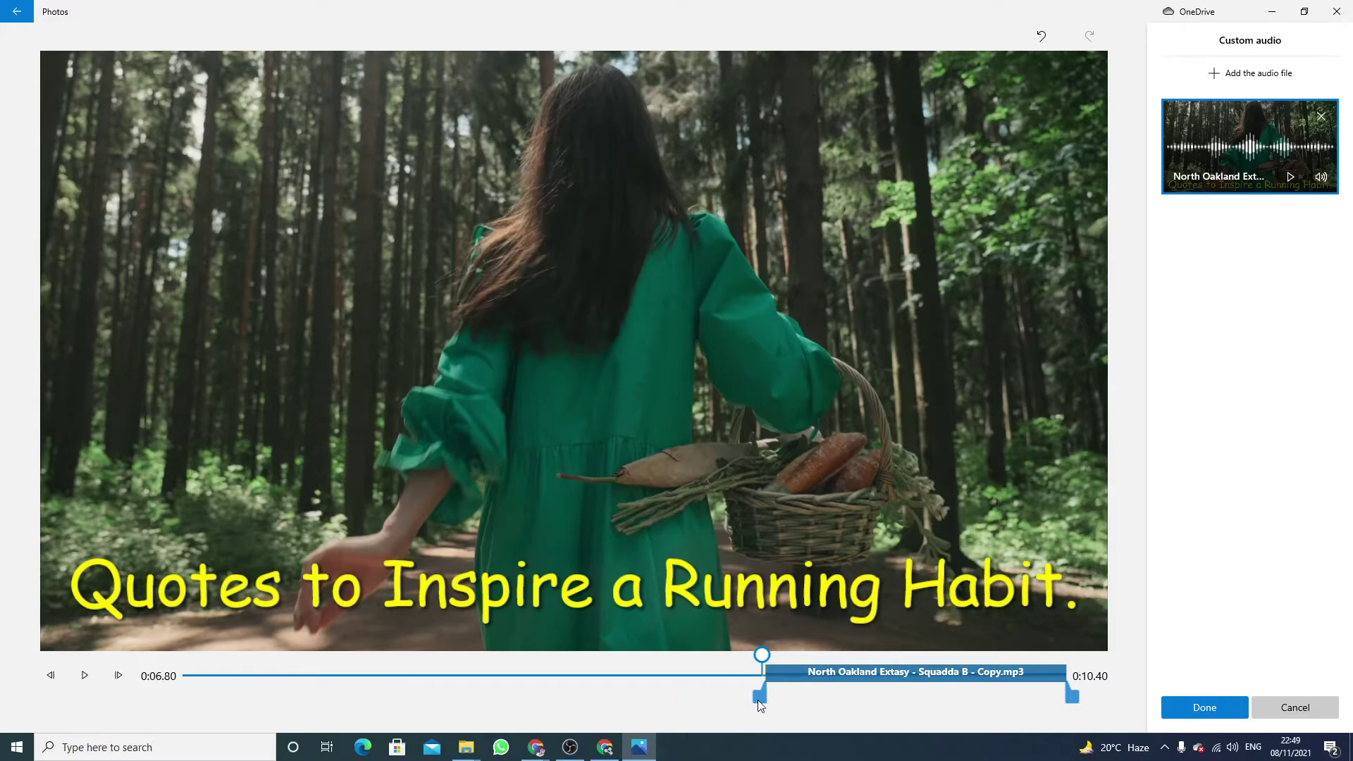
left_click_drag(758, 699, 753, 699)
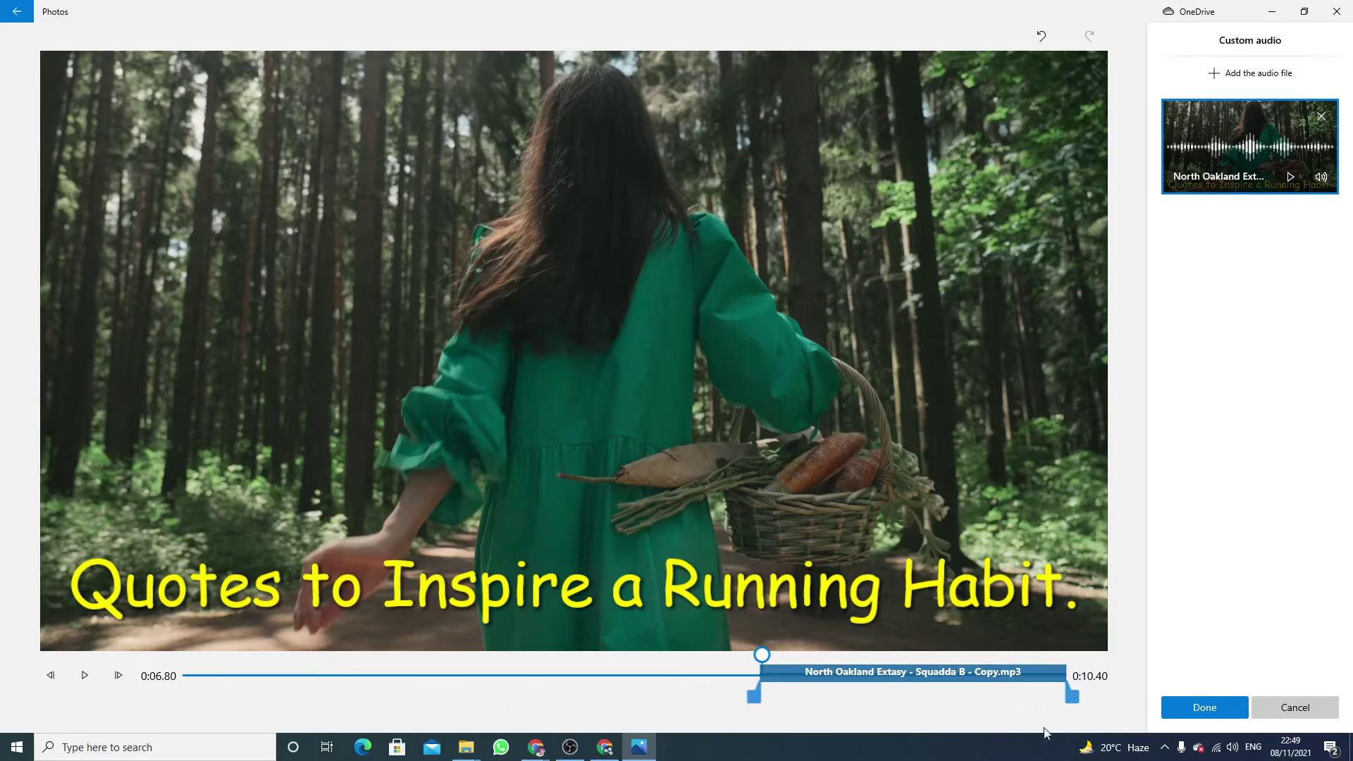
left_click(1230, 709)
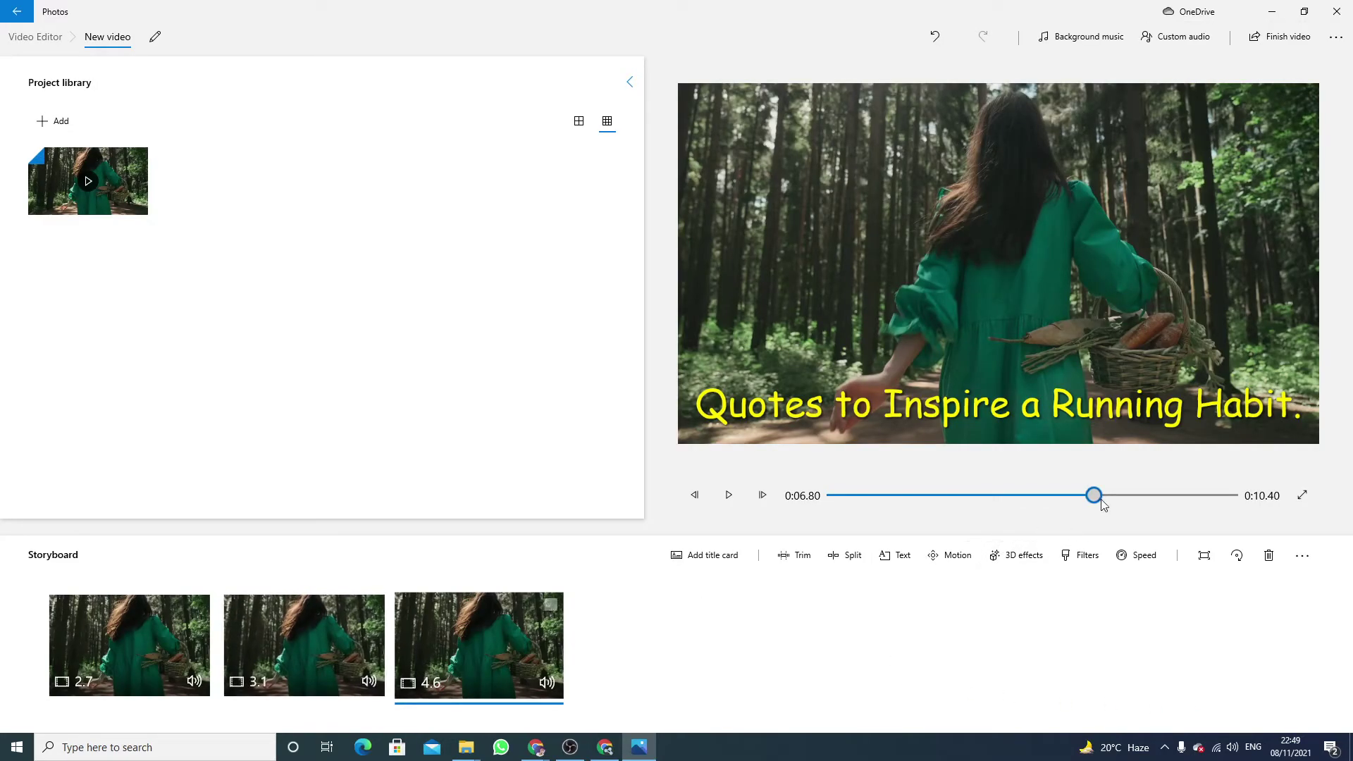
left_click_drag(1094, 496, 825, 518)
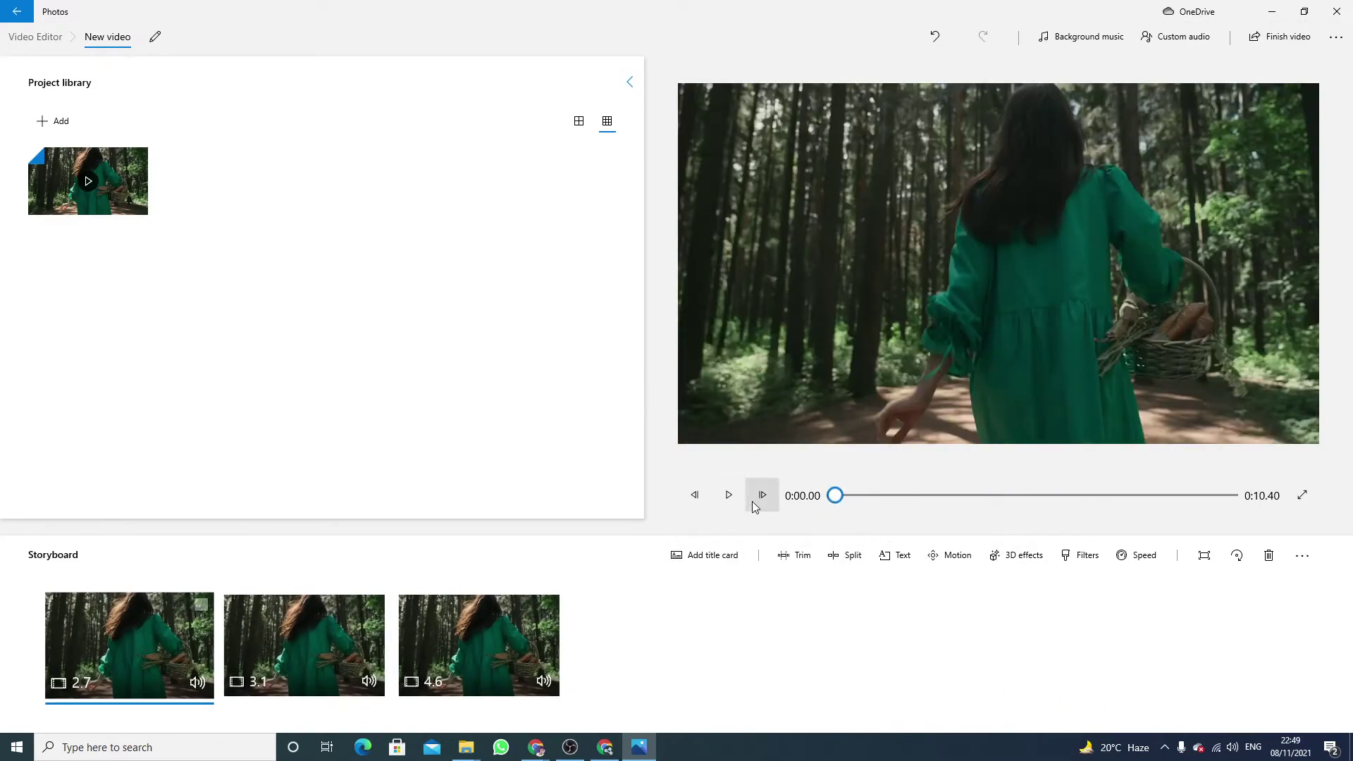
left_click(729, 495)
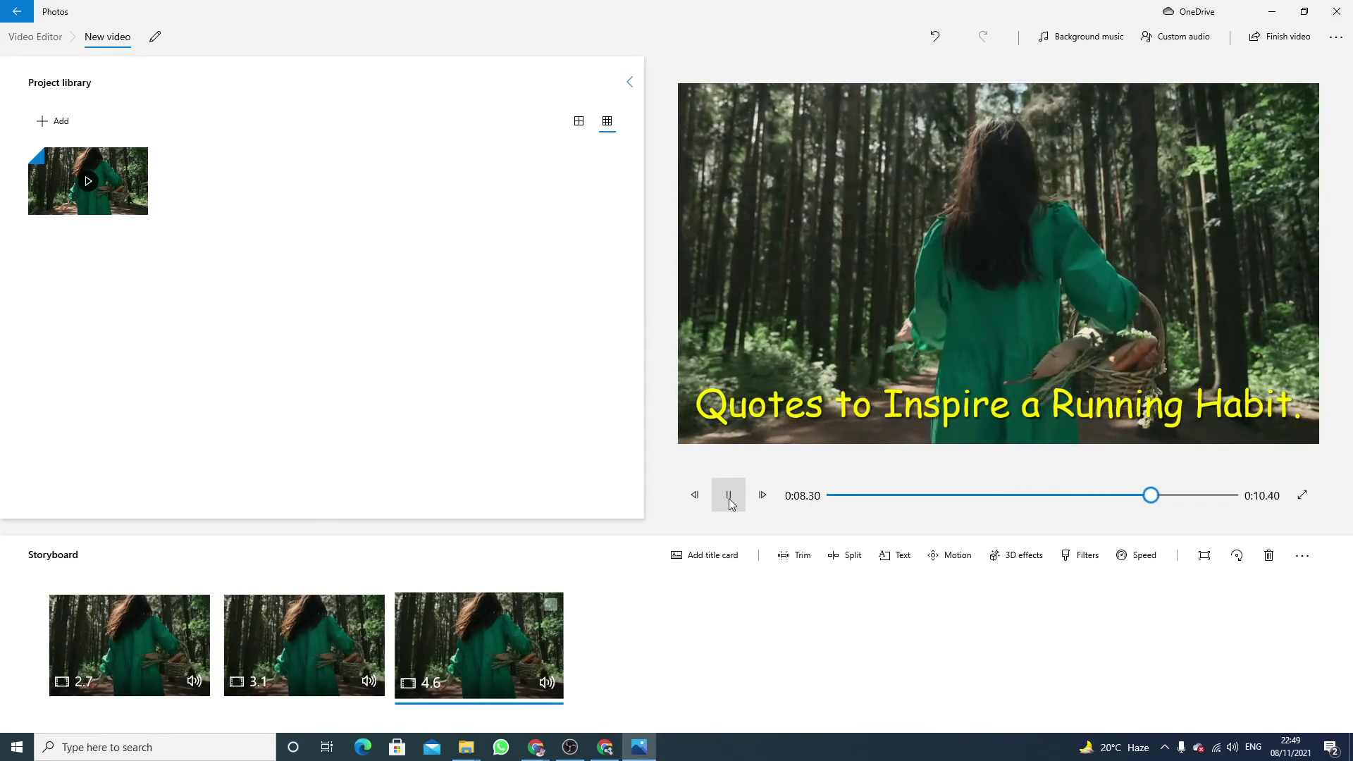
left_click(729, 499)
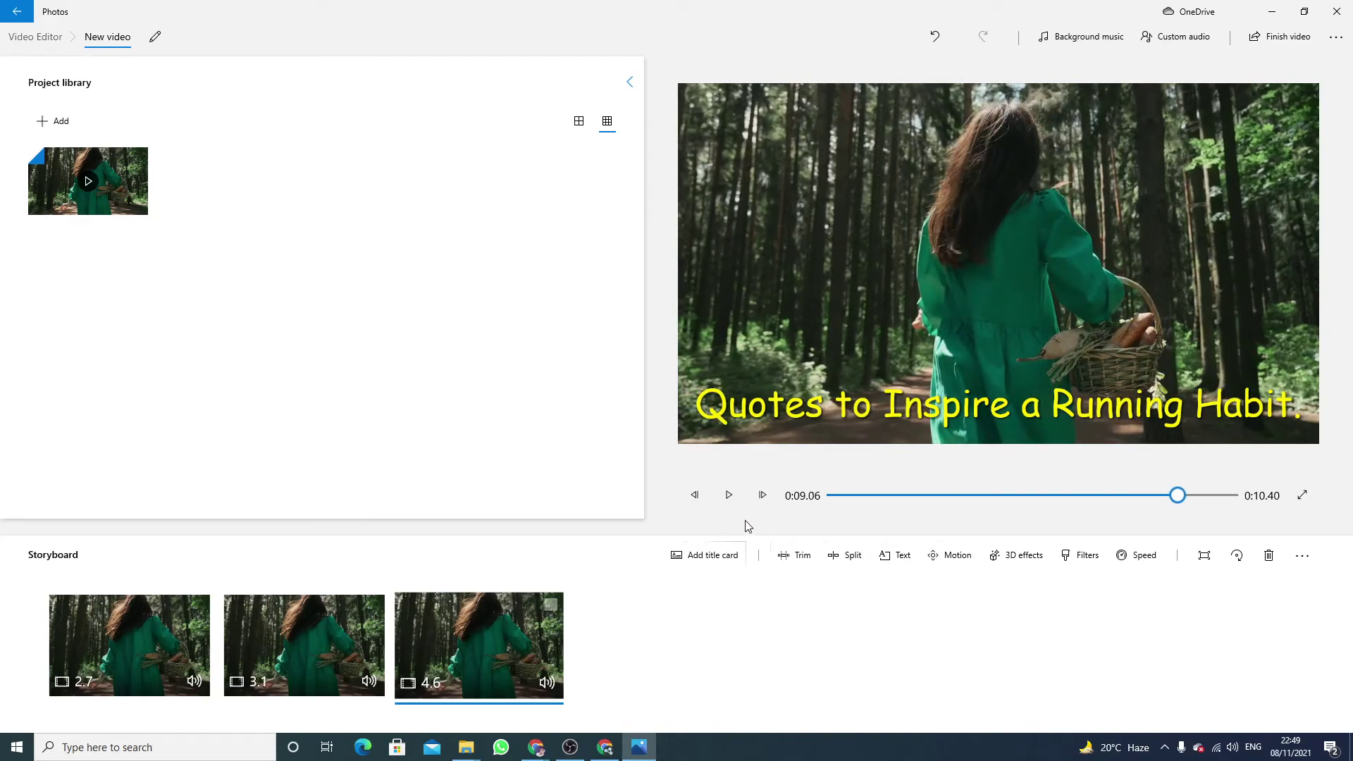
left_click(725, 499)
left_click(722, 504)
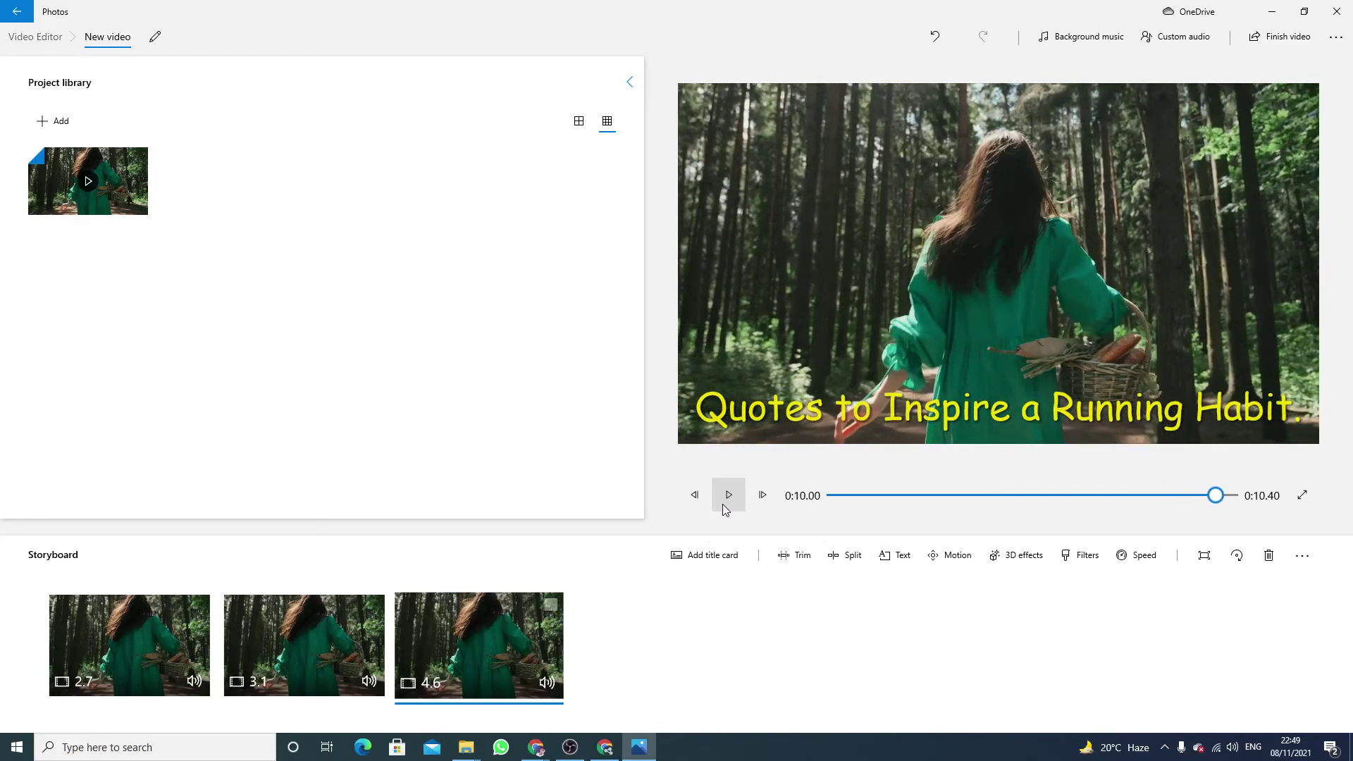
left_click(724, 505)
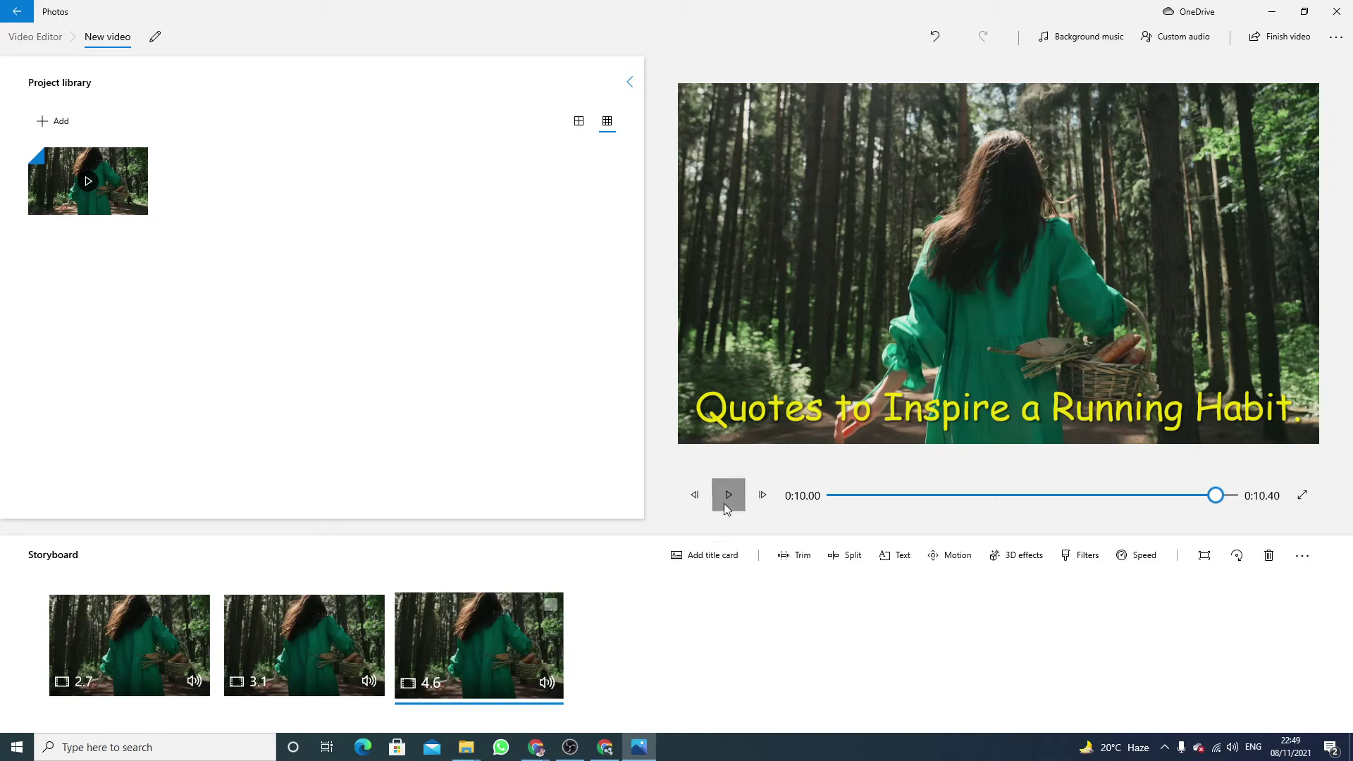